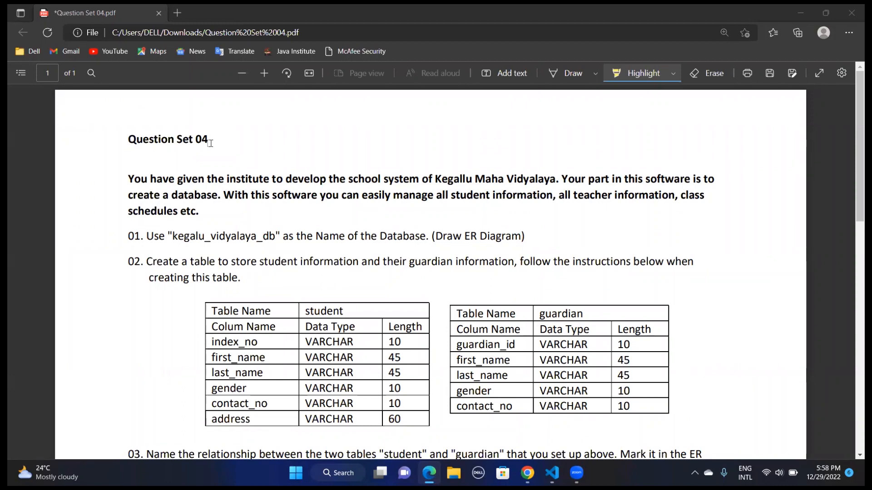
Highlight the introductory paragraph in yellow, and the database name and "(Draw ER Diagram)" in question 01 in green
{"action": "left_click_drag", "start_coordinate": [126, 175], "coordinate": [203, 208]}
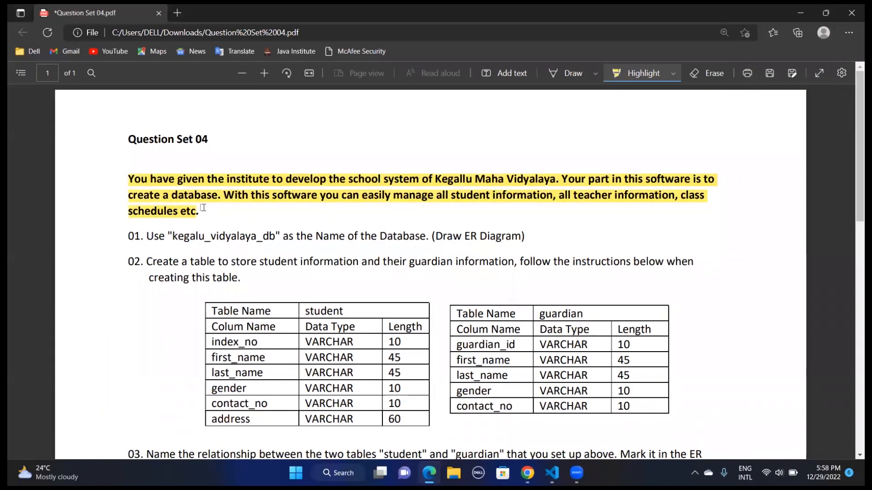
{"action": "left_click", "coordinate": [674, 73]}
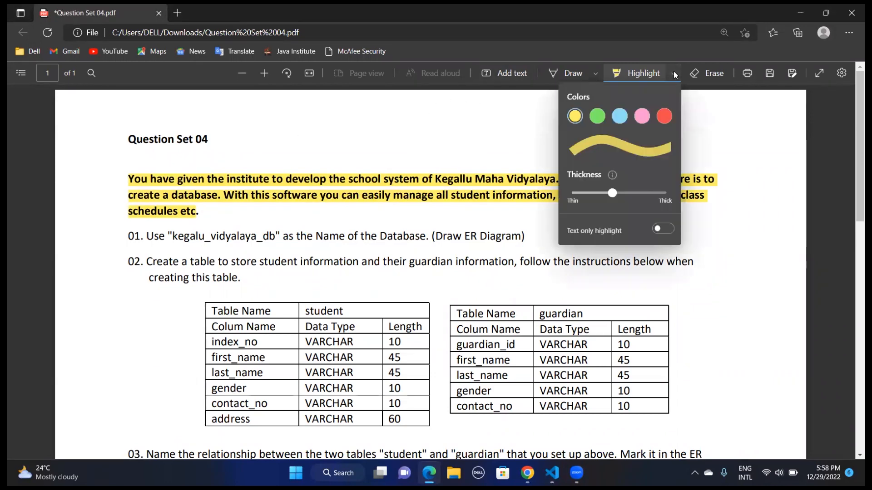
{"action": "left_click", "coordinate": [599, 119]}
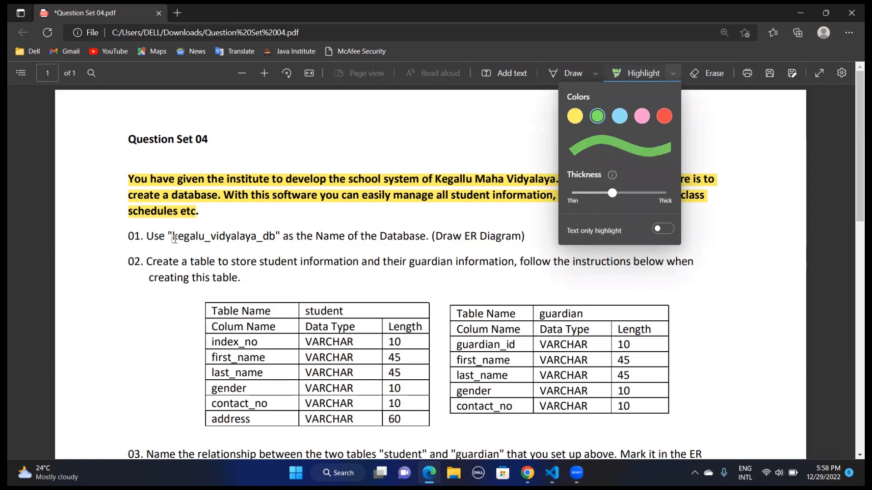
{"action": "left_click_drag", "start_coordinate": [173, 238], "coordinate": [275, 239]}
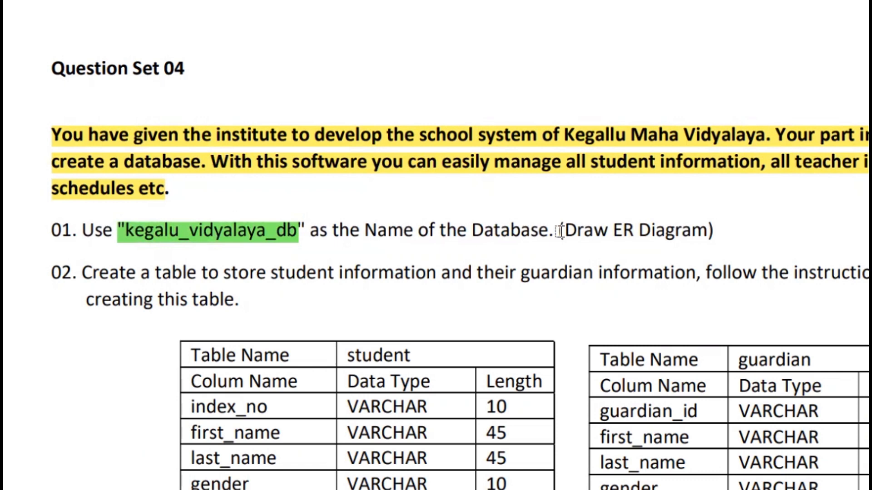
{"action": "left_click_drag", "start_coordinate": [558, 231], "coordinate": [703, 224]}
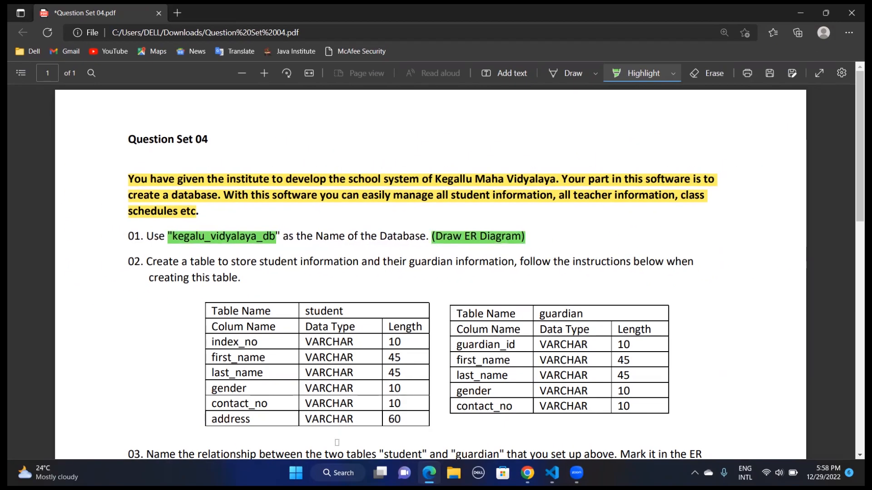
Launch MySQL Workbench in a maximized window and open the Local instance MySQL80 connection
{"action": "left_click", "coordinate": [338, 473]}
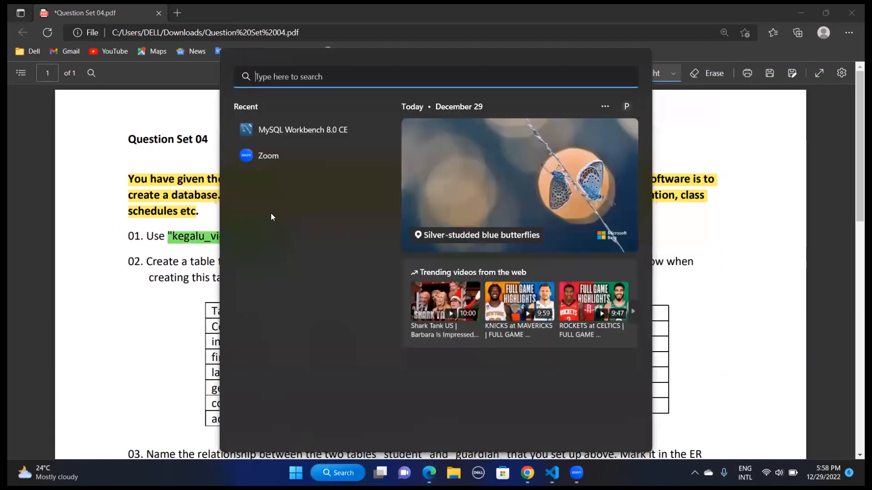
{"action": "left_click", "coordinate": [342, 133]}
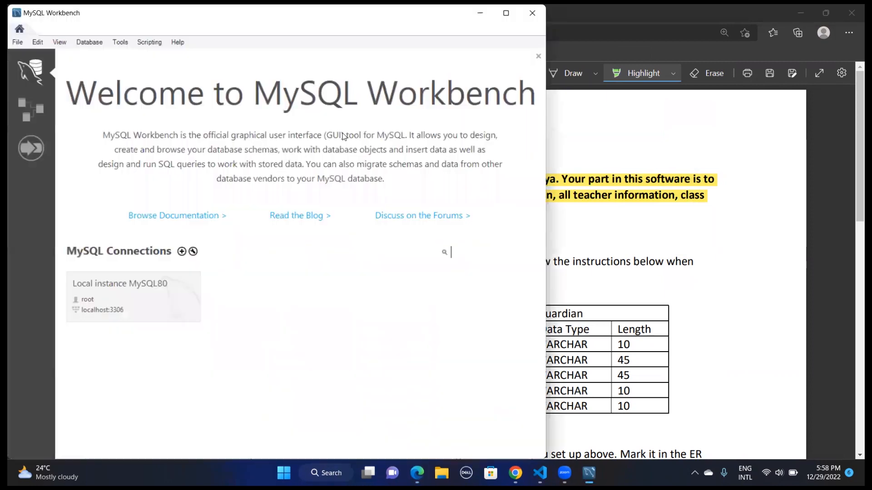
{"action": "left_click", "coordinate": [514, 14]}
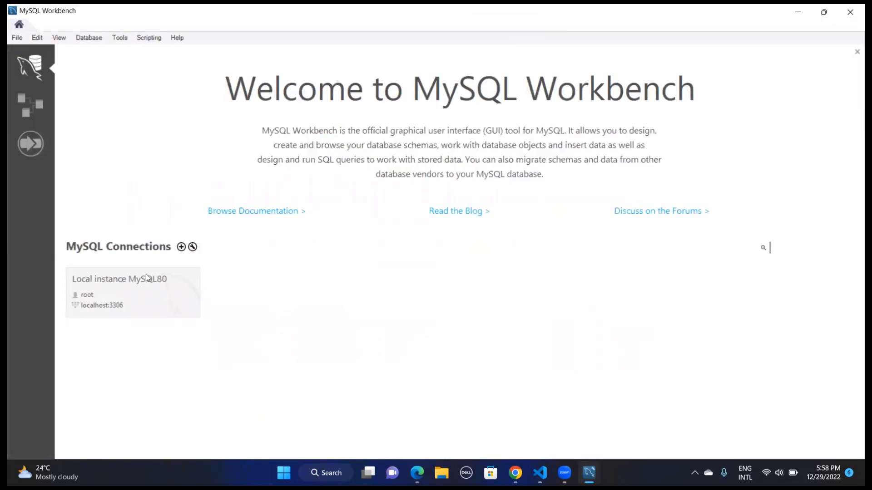
{"action": "left_click", "coordinate": [133, 281]}
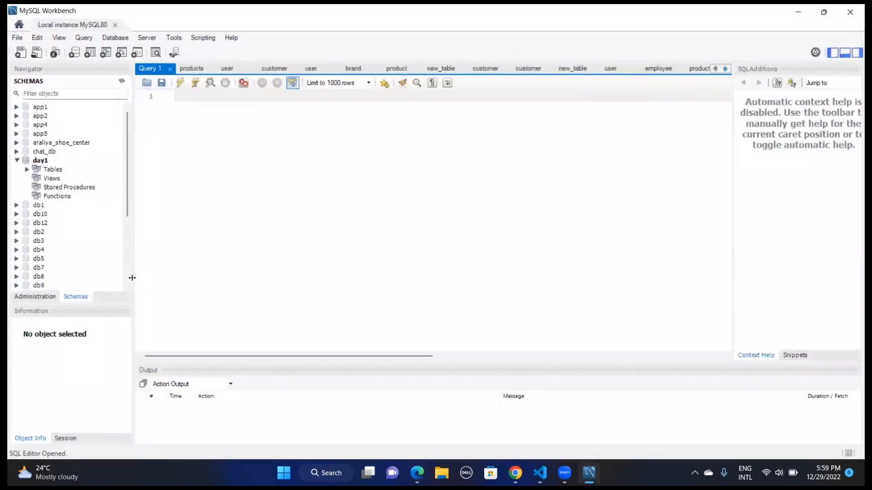
Create a new model and rename its mydb schema to kegalu_vidyalaya_db
{"action": "left_click", "coordinate": [17, 37]}
{"action": "left_click", "coordinate": [29, 49]}
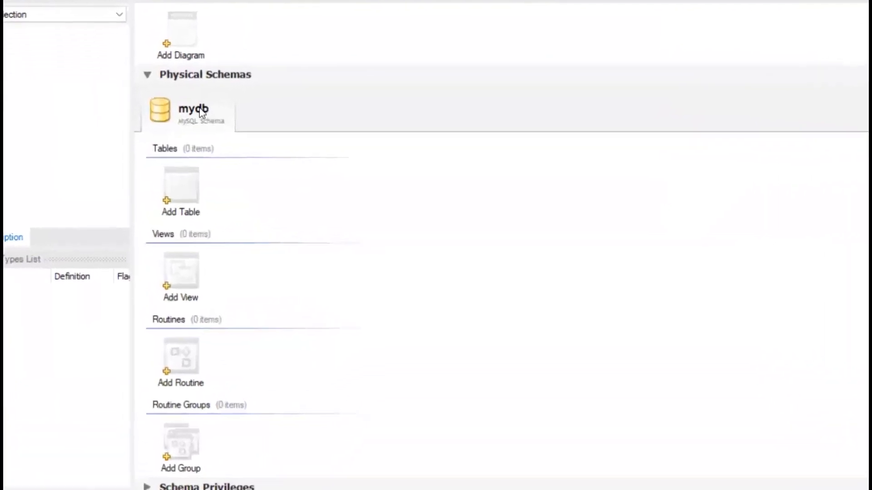
{"action": "double_click", "coordinate": [202, 113]}
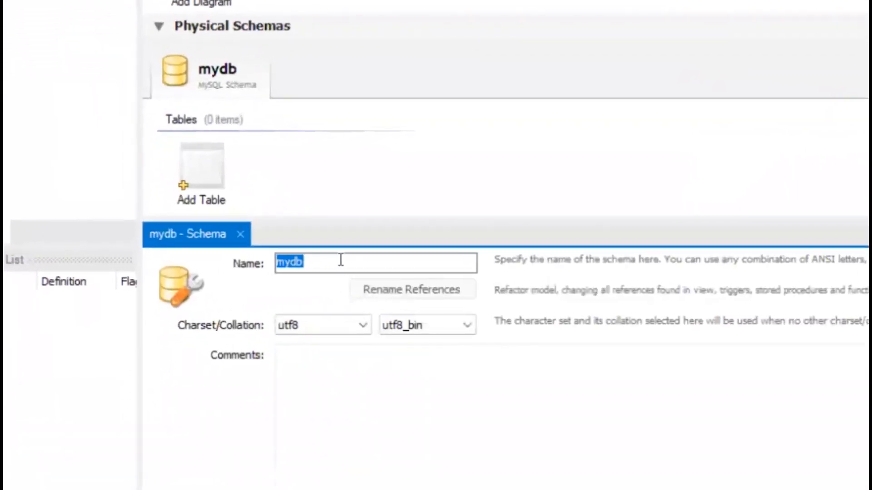
{"action": "type", "text": "keg"}
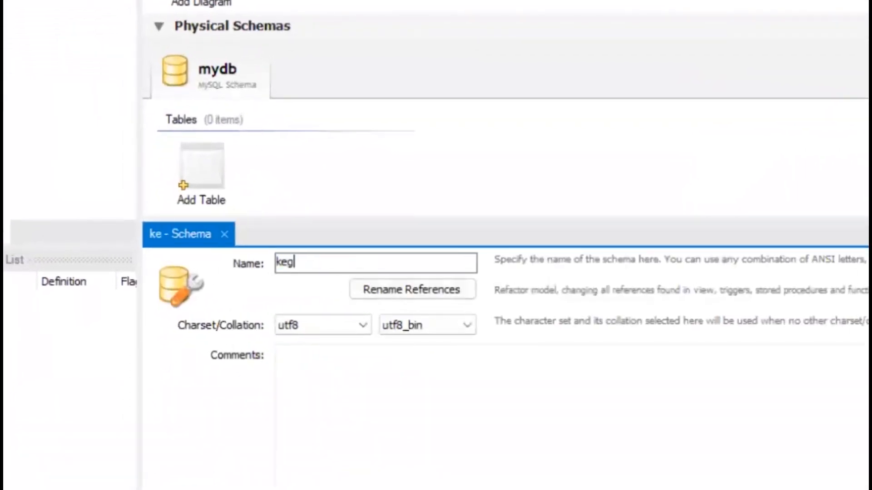
{"action": "type", "text": "alu_vid"}
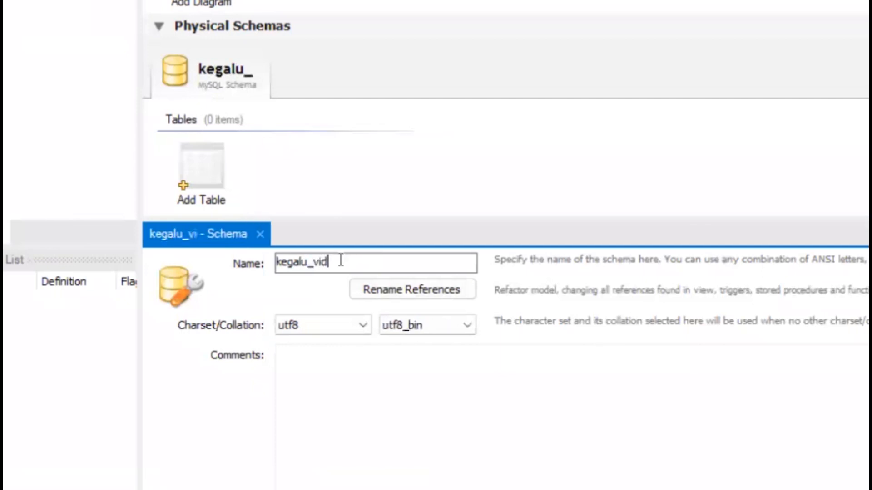
{"action": "type", "text": "yalaya"}
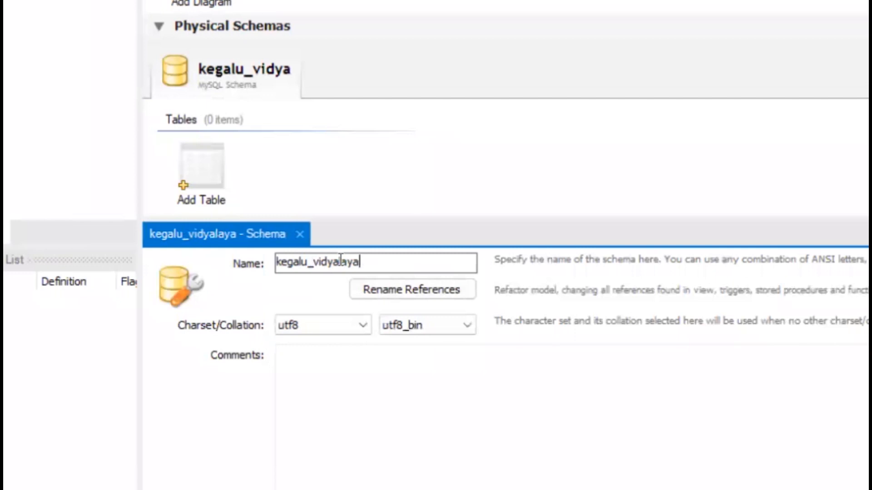
{"action": "type", "text": "_db"}
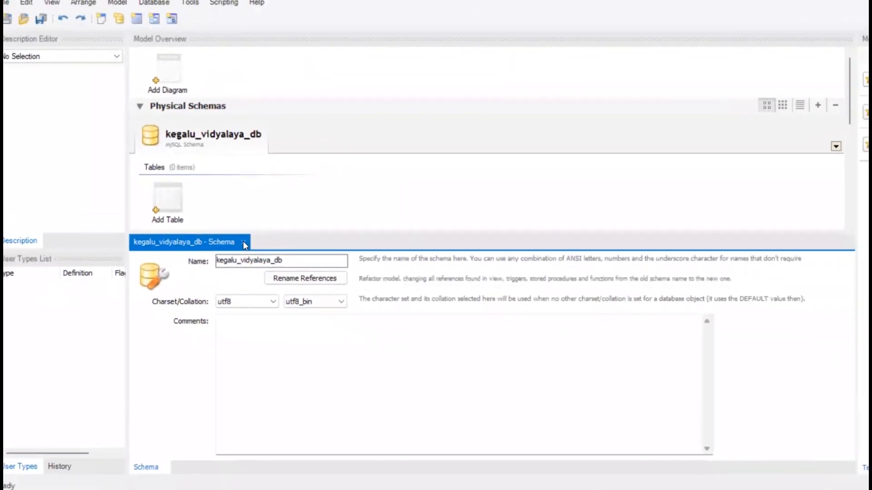
{"action": "left_click", "coordinate": [243, 242]}
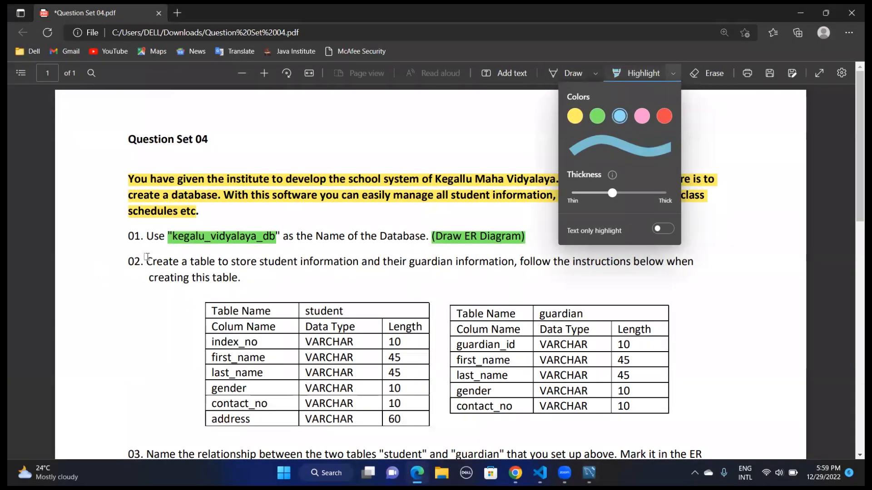
In the question PDF, highlight "Create a table", "student" and "guardian" in question 02 in blue
{"action": "left_click", "coordinate": [148, 262]}
{"action": "left_click_drag", "start_coordinate": [147, 262], "coordinate": [212, 263]}
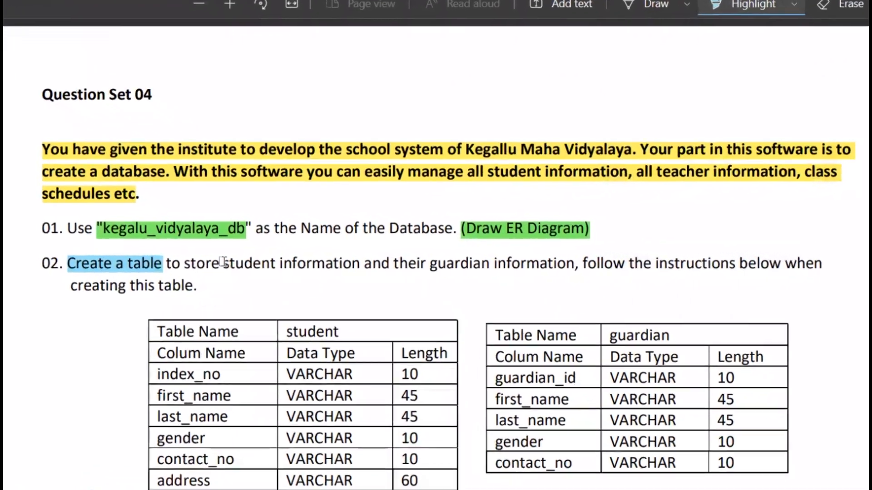
{"action": "left_click_drag", "start_coordinate": [260, 263], "coordinate": [278, 270]}
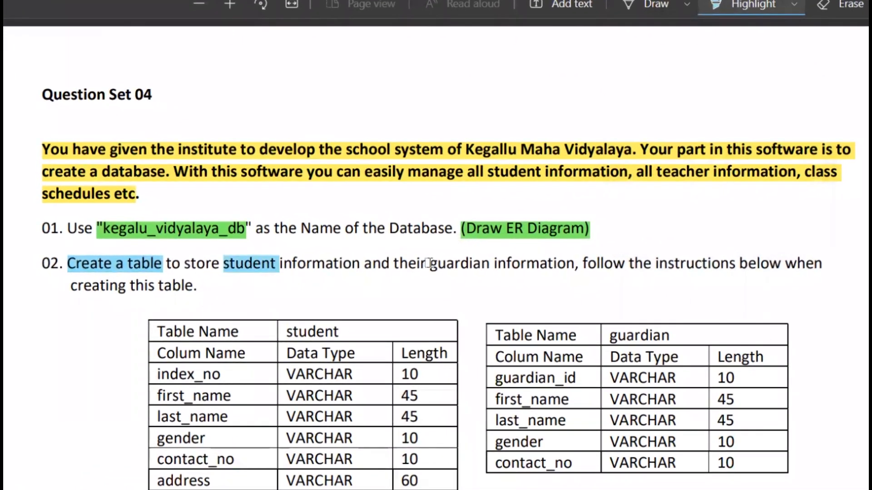
{"action": "left_click_drag", "start_coordinate": [429, 263], "coordinate": [489, 265]}
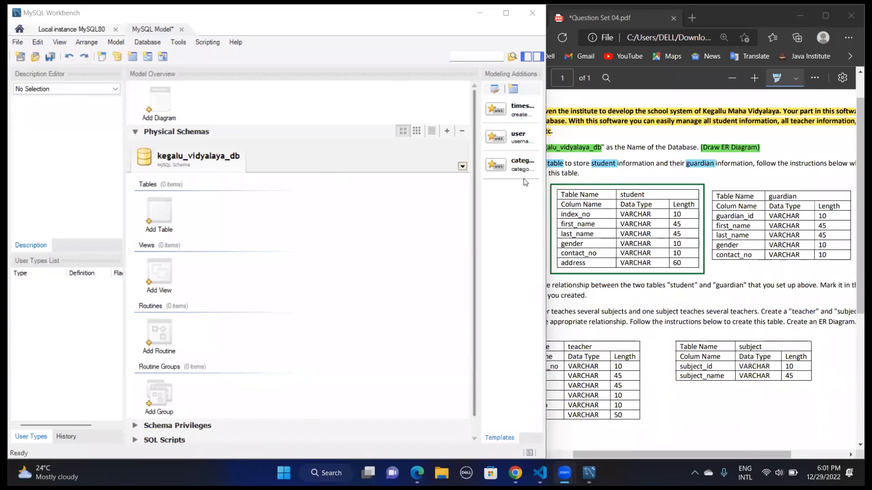
Add an EER diagram to the MySQL Workbench model, place a new table on it and name it student
{"action": "double_click", "coordinate": [163, 103]}
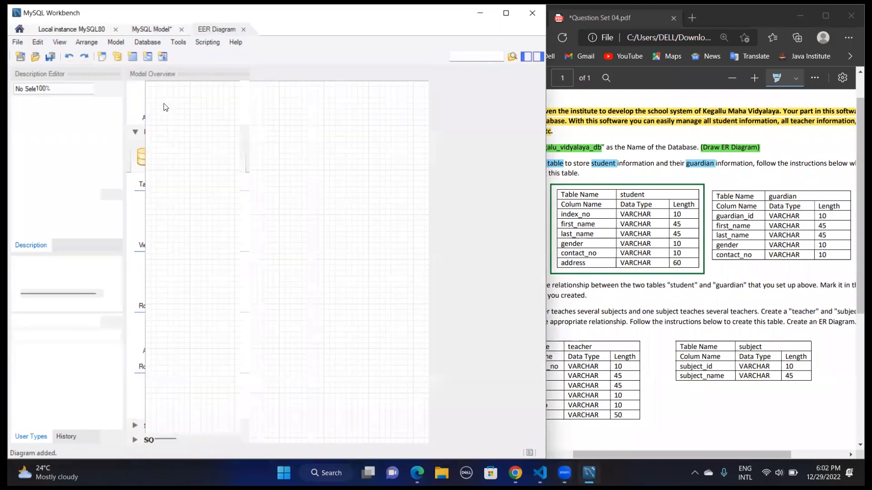
{"action": "left_click", "coordinate": [135, 210]}
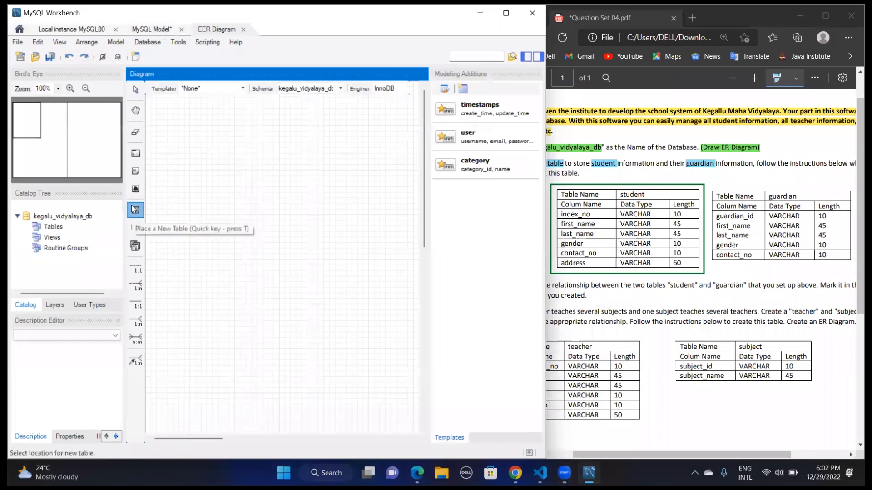
{"action": "left_click", "coordinate": [285, 154]}
{"action": "left_click", "coordinate": [284, 151]}
{"action": "double_click", "coordinate": [285, 150]}
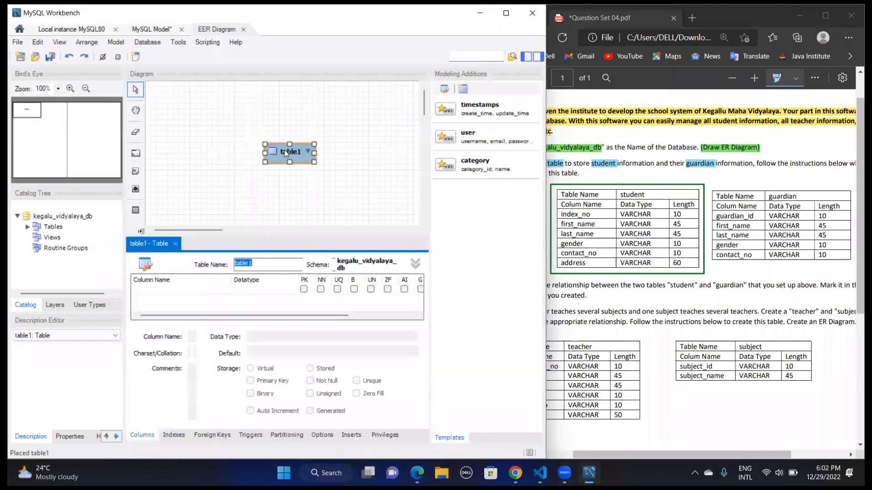
{"action": "type", "text": "student"}
Add an index_no column to the student table as primary key with data type VARCHAR(10)
{"action": "left_click", "coordinate": [173, 289]}
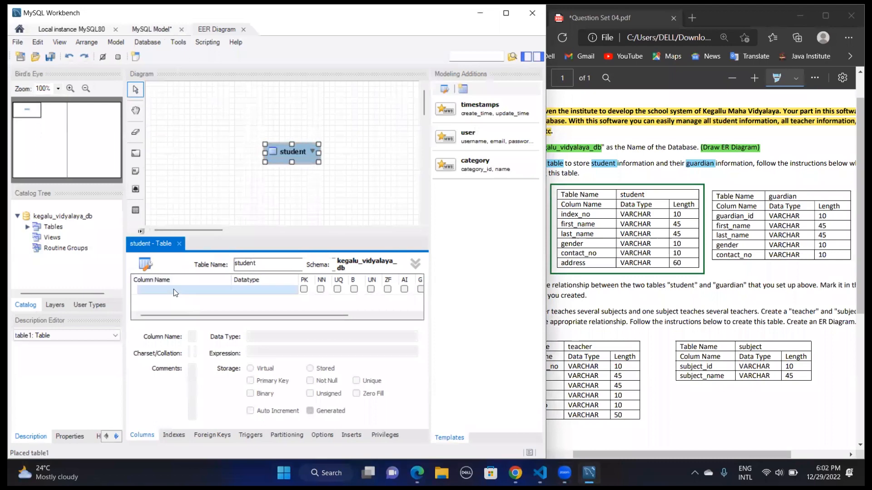
{"action": "double_click", "coordinate": [174, 289]}
{"action": "type", "text": "index_no"}
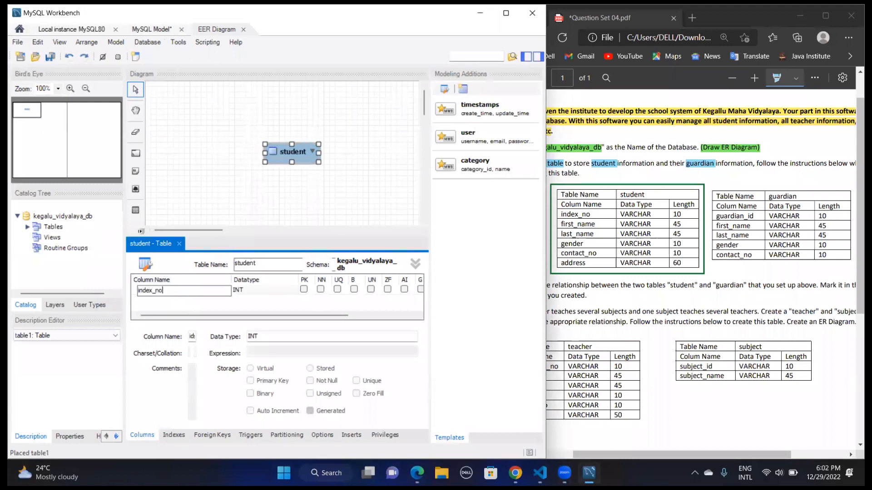
{"action": "key", "text": "Tab"}
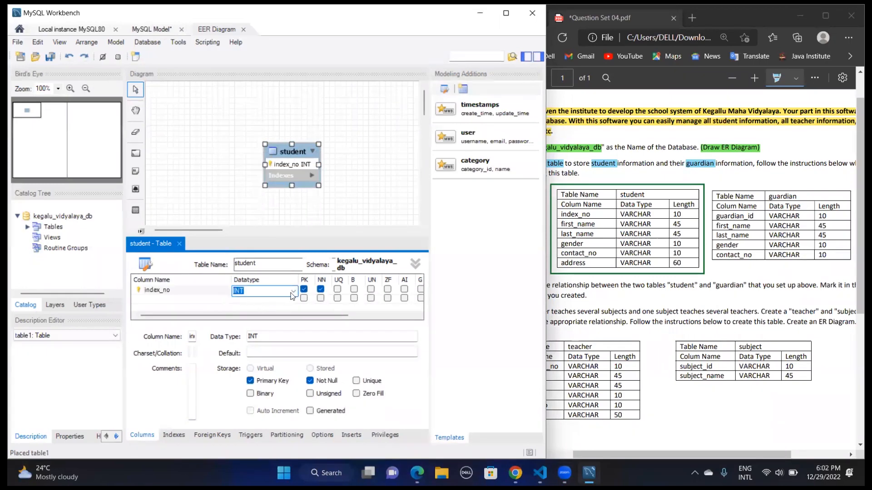
{"action": "left_click", "coordinate": [293, 294]}
{"action": "left_click", "coordinate": [260, 49]}
{"action": "type", "text": "10"}
{"action": "key", "text": "Return"}
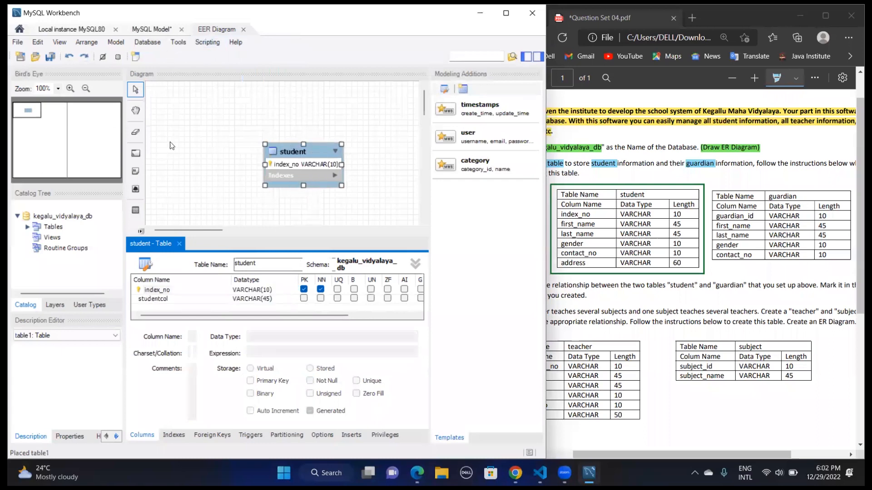
Add first_name and last_name columns to the student table, both as VARCHAR(45)
{"action": "left_click", "coordinate": [179, 302]}
{"action": "left_click", "coordinate": [180, 303]}
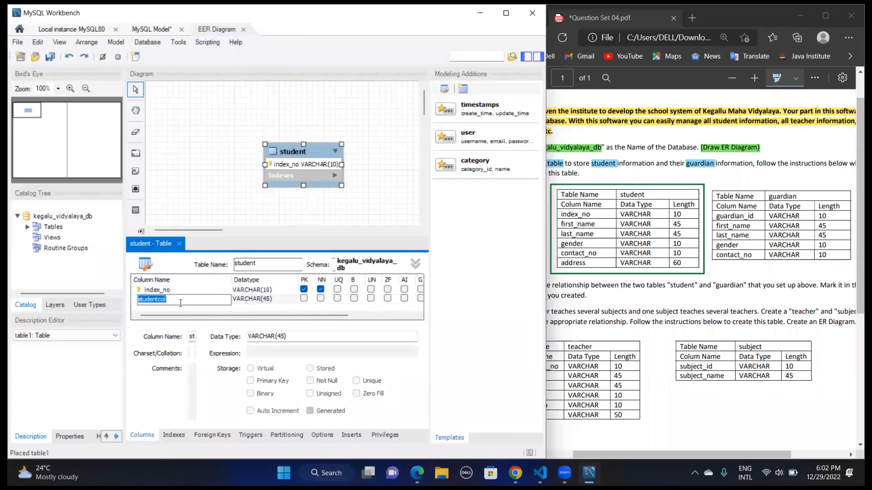
{"action": "type", "text": "first_name"}
{"action": "key", "text": "Tab"}
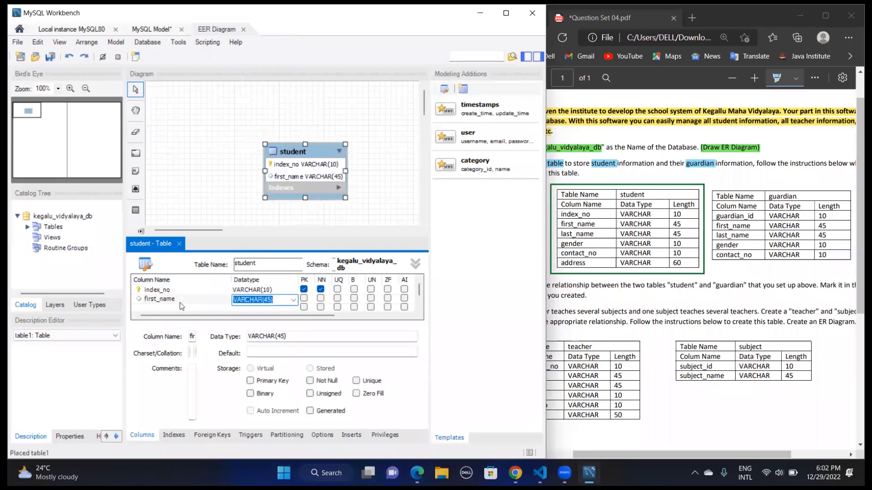
{"action": "key", "text": "Tab"}
{"action": "type", "text": "last_"}
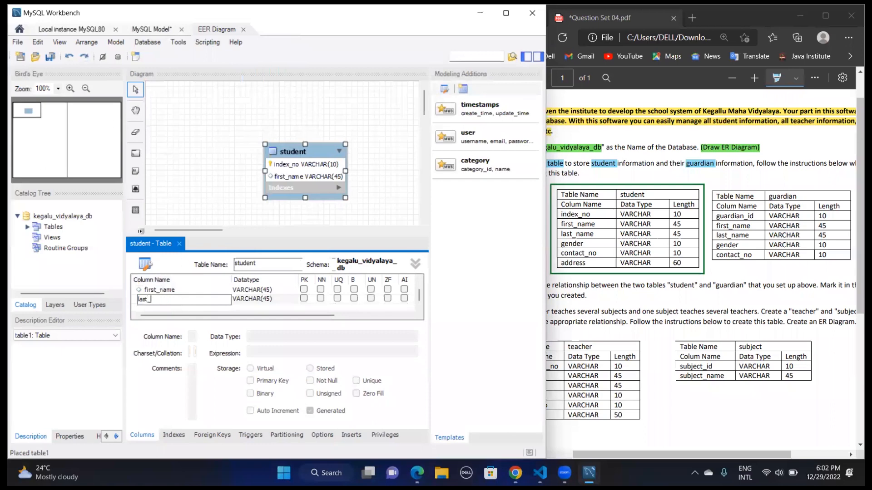
{"action": "type", "text": "name"}
{"action": "key", "text": "Tab"}
Add a gender column with data type VARCHAR(10) to the student table
{"action": "key", "text": "Tab"}
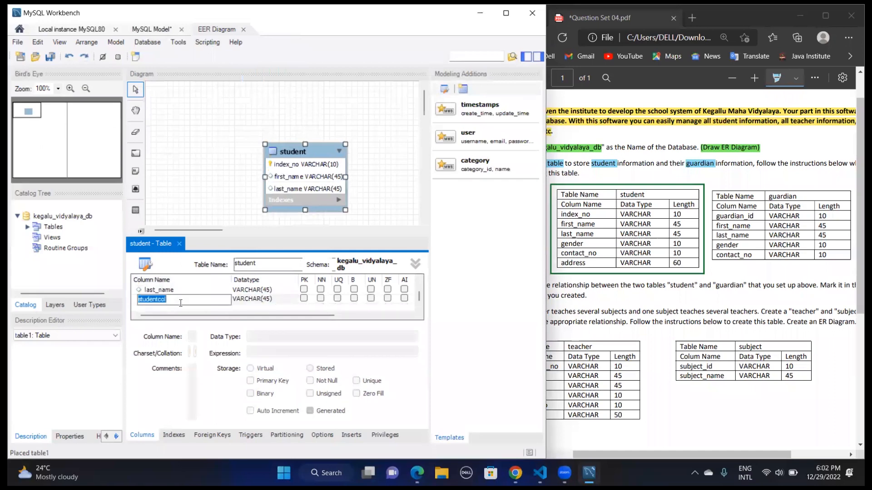
{"action": "type", "text": "he"}
{"action": "key", "text": "BackSpace"}
{"action": "key", "text": "BackSpace"}
{"action": "type", "text": "gender"}
{"action": "key", "text": "Tab"}
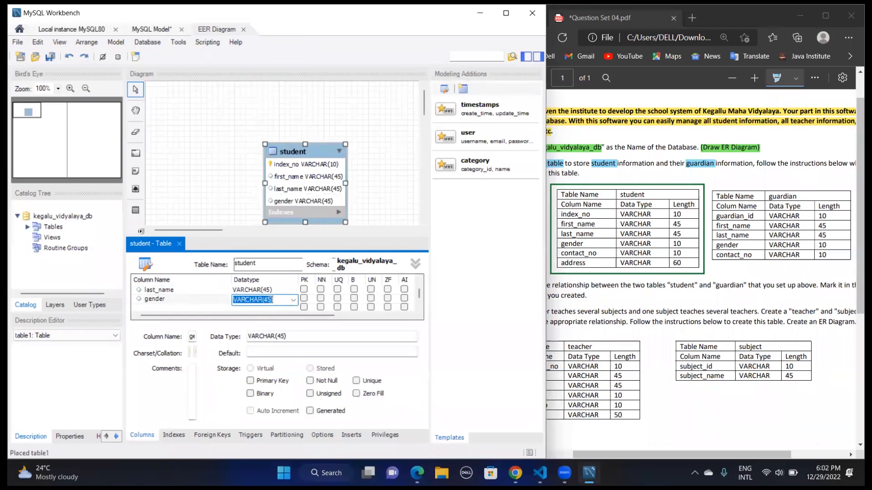
{"action": "left_click", "coordinate": [271, 300]}
{"action": "key", "text": "BackSpace"}
{"action": "key", "text": "BackSpace"}
{"action": "type", "text": "10"}
{"action": "left_click", "coordinate": [272, 303]}
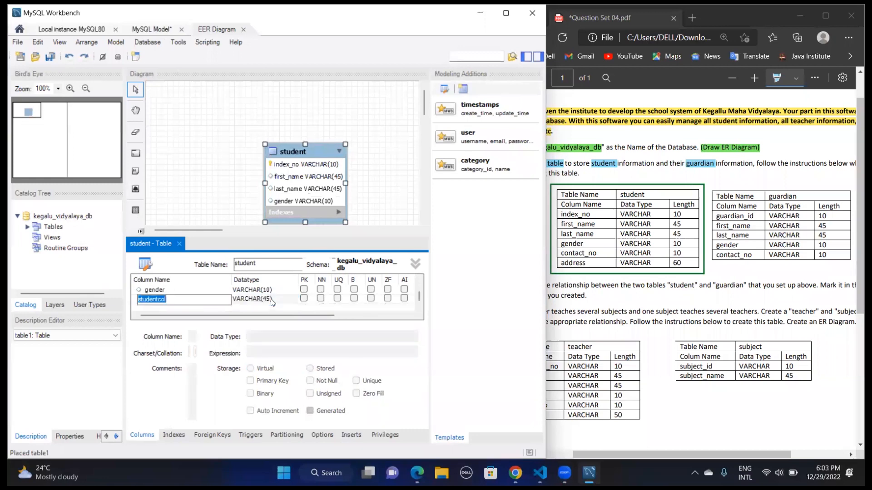
Add a contact_no column with data type VARCHAR(10) to the student table
{"action": "type", "text": "contact_no"}
{"action": "left_click", "coordinate": [272, 300]}
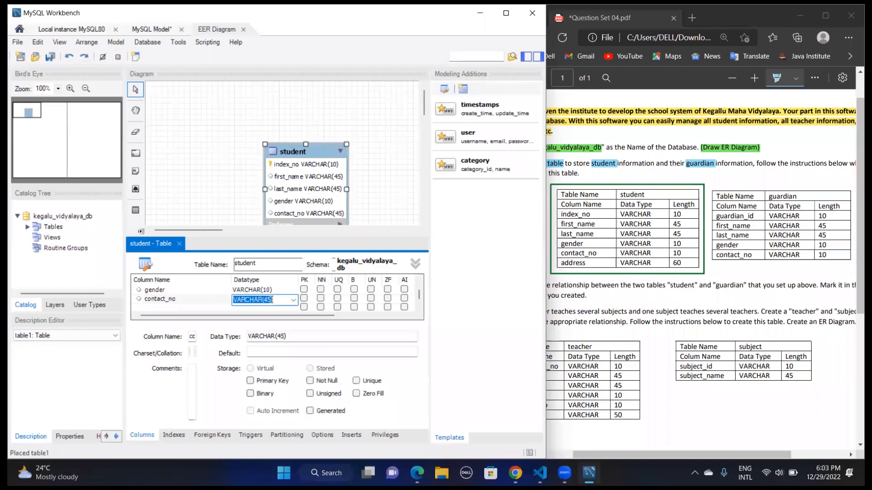
{"action": "left_click", "coordinate": [268, 299]}
{"action": "key", "text": "BackSpace"}
{"action": "key", "text": "BackSpace"}
{"action": "type", "text": "10"}
{"action": "key", "text": "Return"}
Add an address column with data type VARCHAR(60) to the student table and move the table to the canvas's upper-left area
{"action": "type", "text": "addw"}
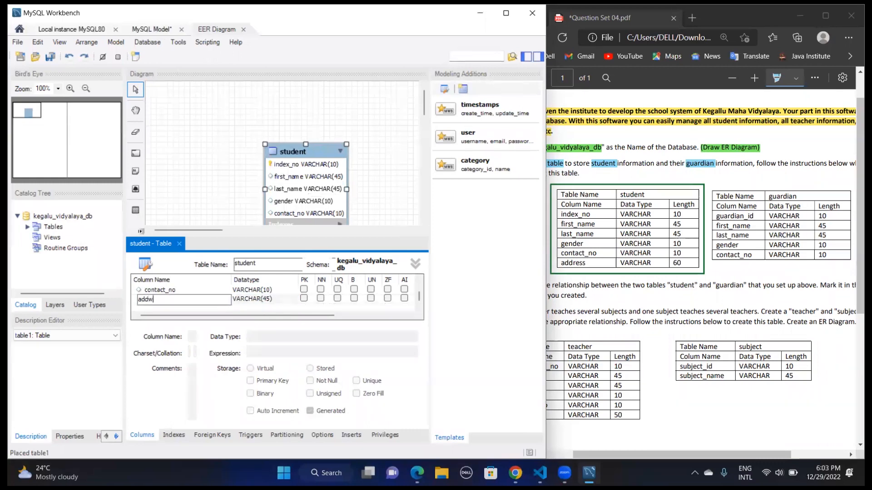
{"action": "key", "text": "BackSpace"}
{"action": "type", "text": "ress"}
{"action": "key", "text": "Tab"}
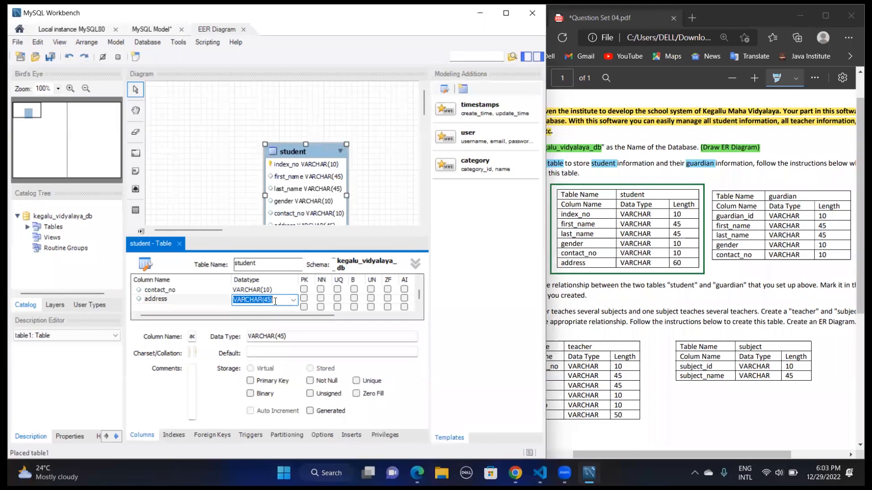
{"action": "left_click", "coordinate": [272, 300]}
{"action": "key", "text": "BackSpace"}
{"action": "key", "text": "BackSpace"}
{"action": "type", "text": "60"}
{"action": "left_click", "coordinate": [179, 244]}
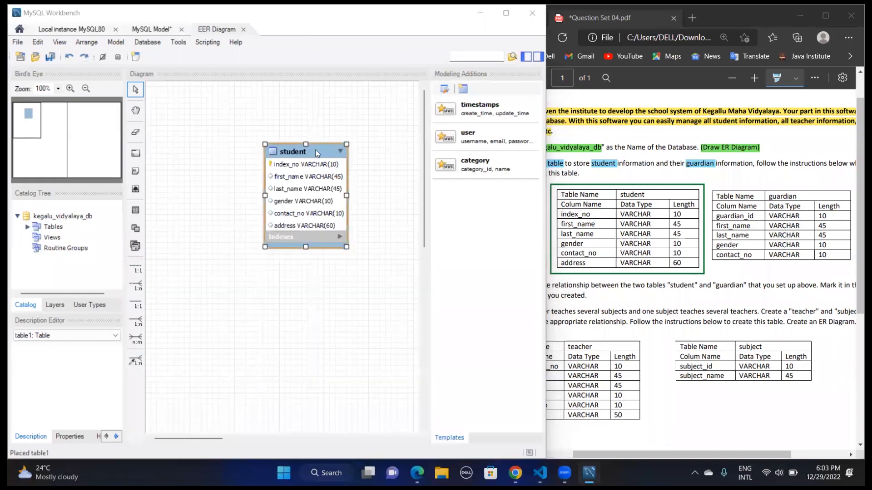
{"action": "left_click_drag", "start_coordinate": [315, 150], "coordinate": [221, 103]}
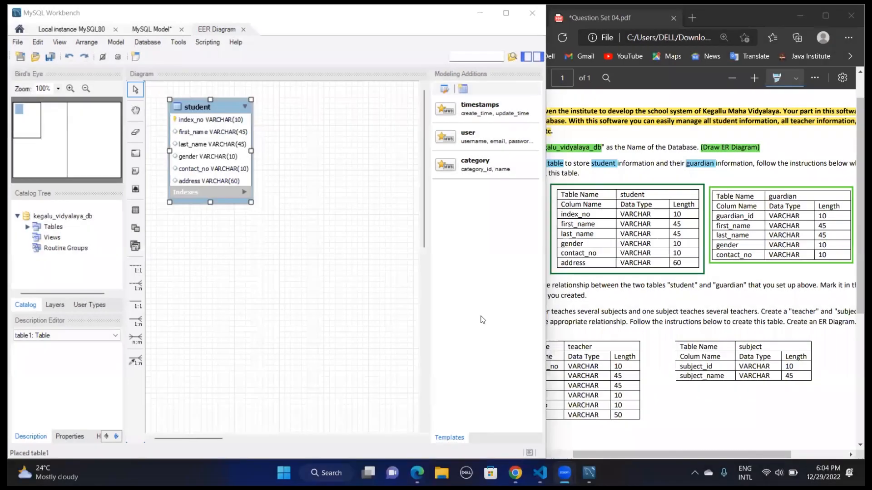
Place a new table beside the student table with a default primary key column and name the table guardian
{"action": "left_click", "coordinate": [135, 212]}
{"action": "left_click", "coordinate": [326, 148]}
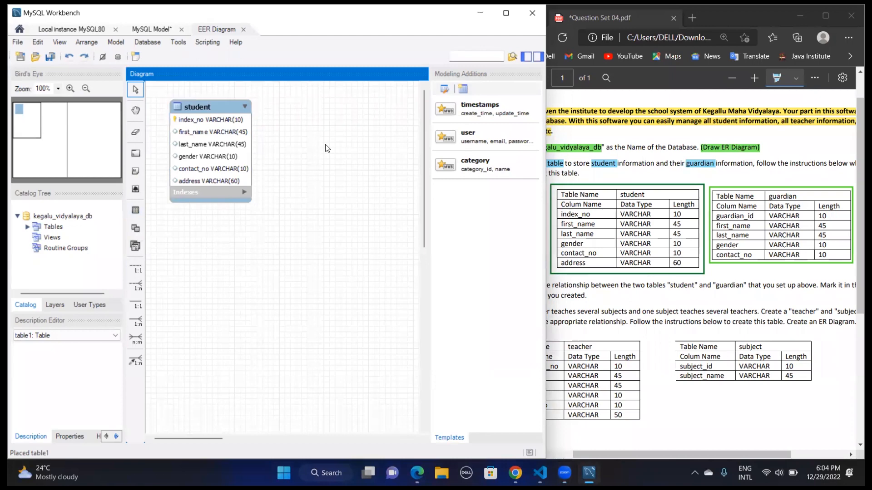
{"action": "left_click", "coordinate": [135, 210]}
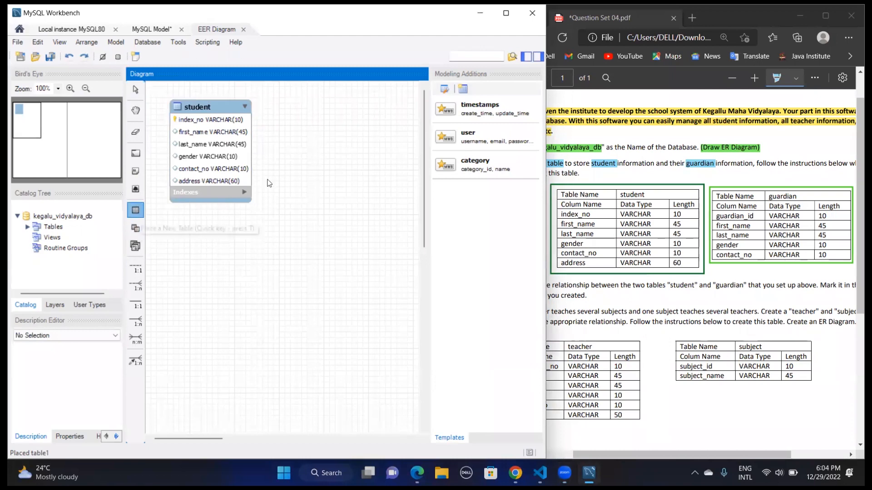
{"action": "left_click", "coordinate": [278, 162]}
{"action": "double_click", "coordinate": [289, 170]}
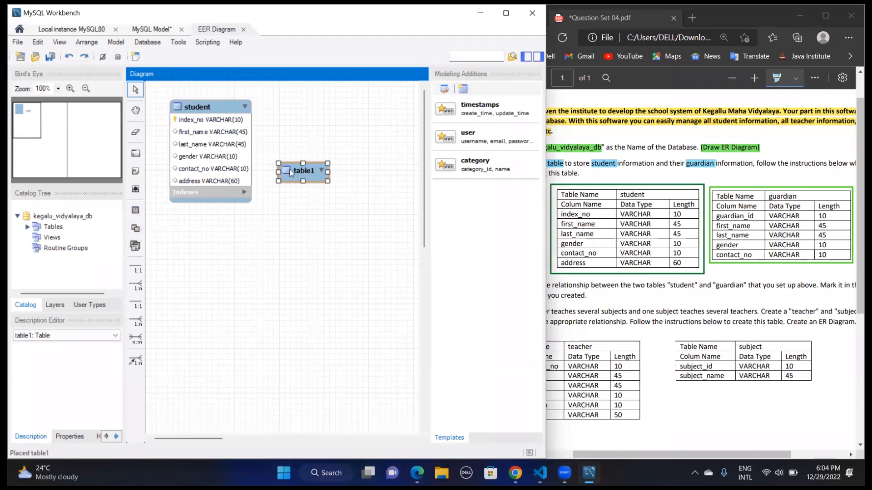
{"action": "double_click", "coordinate": [152, 289]}
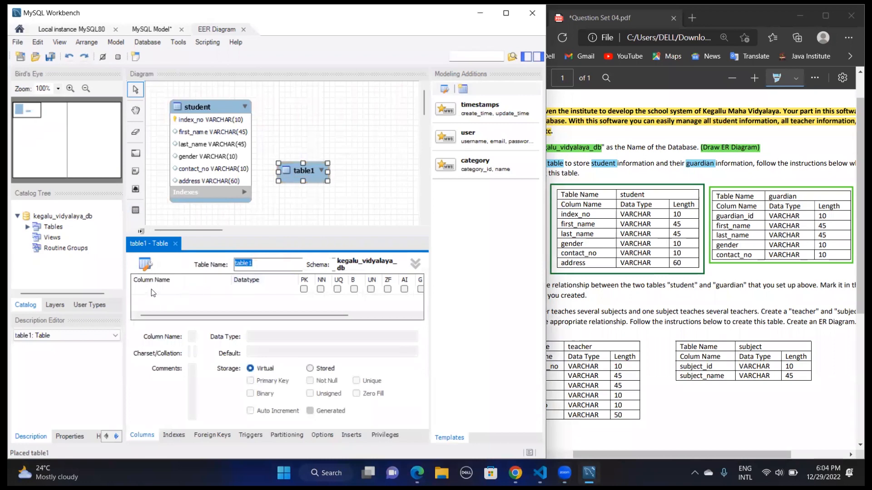
{"action": "key", "text": "Return"}
{"action": "double_click", "coordinate": [250, 263]}
{"action": "type", "text": "g"}
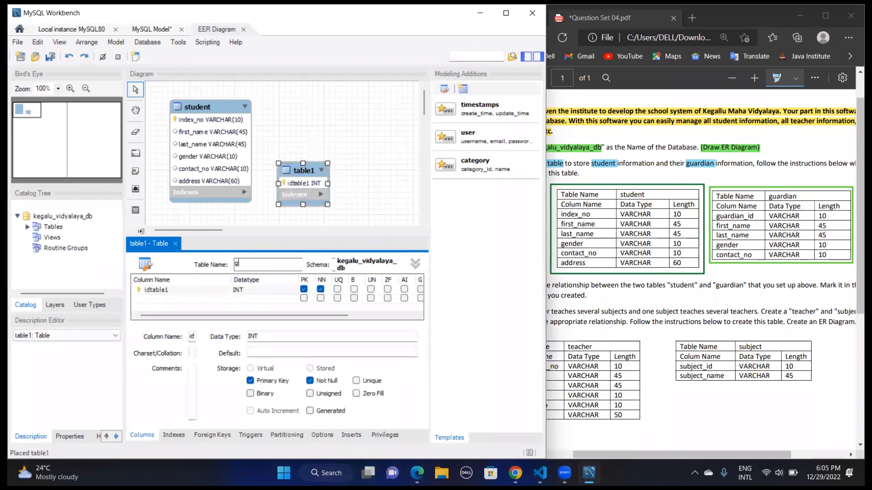
{"action": "type", "text": "uardian"}
Rename the guardian table's primary key column to guardian_id and set its data type to VARCHAR(10)
{"action": "double_click", "coordinate": [206, 290]}
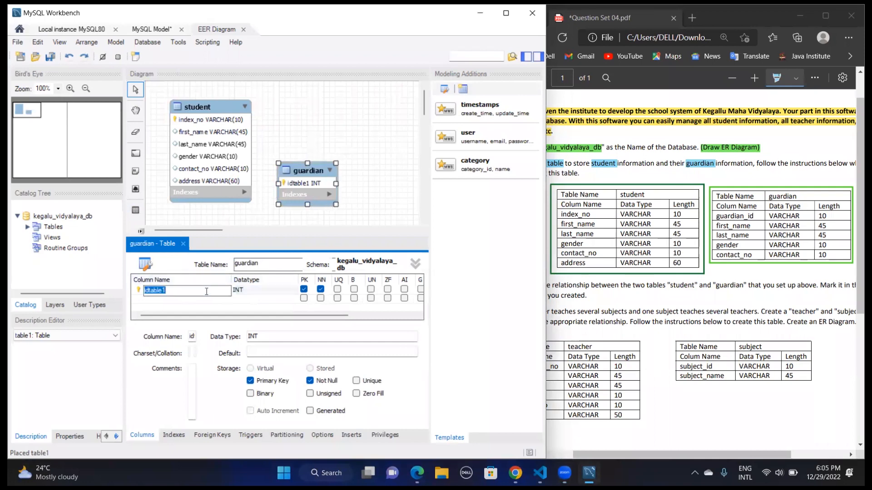
{"action": "type", "text": "guardian_id"}
{"action": "key", "text": "Return"}
{"action": "left_click", "coordinate": [262, 294]}
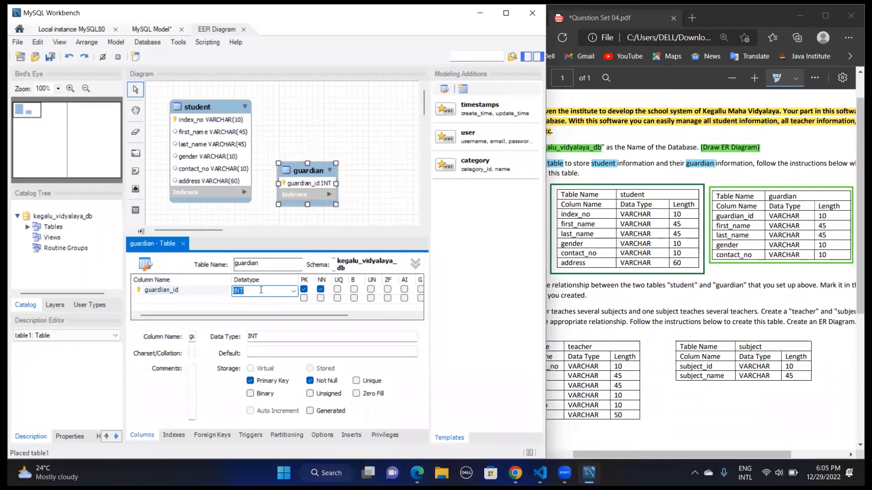
{"action": "left_click", "coordinate": [296, 293]}
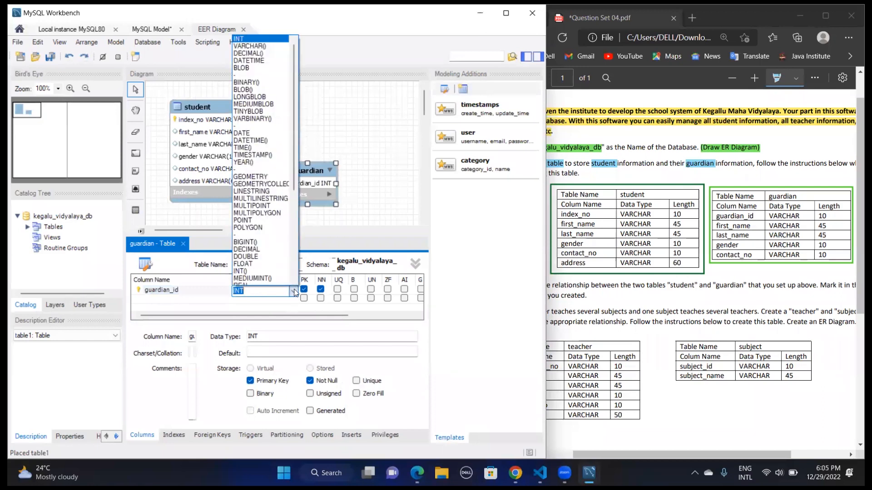
{"action": "left_click", "coordinate": [274, 45]}
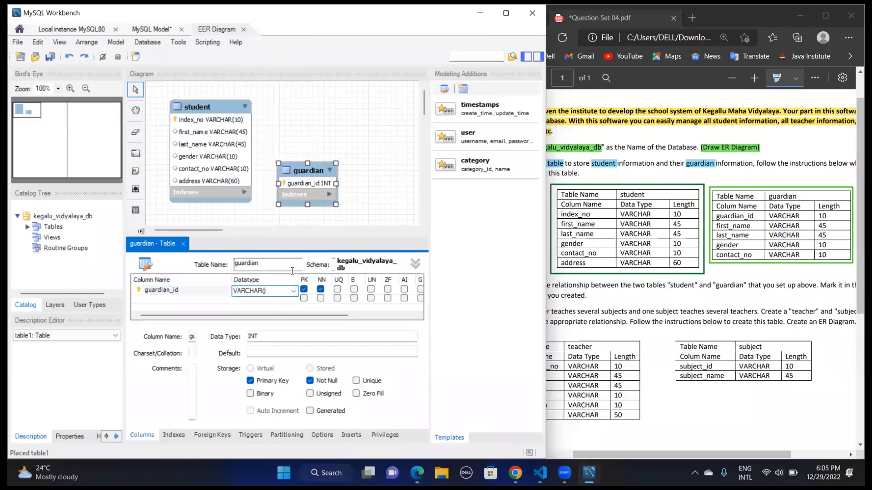
{"action": "type", "text": "10"}
{"action": "key", "text": "Return"}
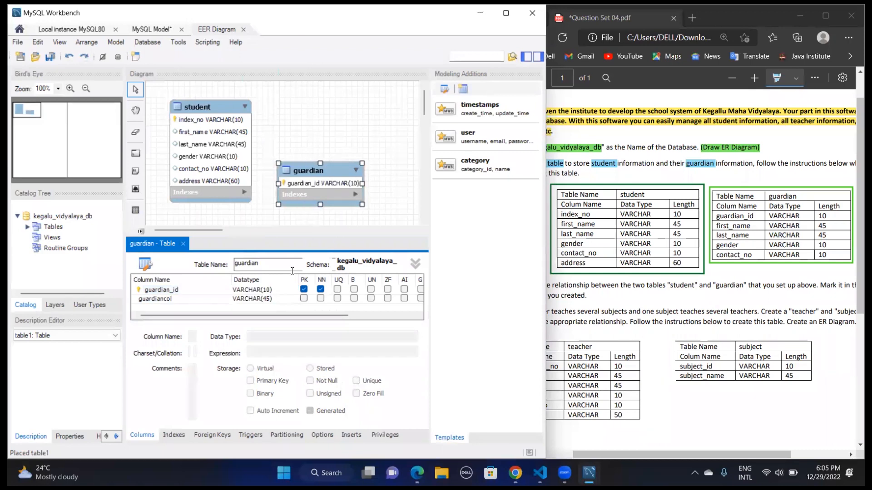
Add first_name and last_name columns to the guardian table, both as VARCHAR(45)
{"action": "double_click", "coordinate": [174, 298]}
{"action": "type", "text": "fi"}
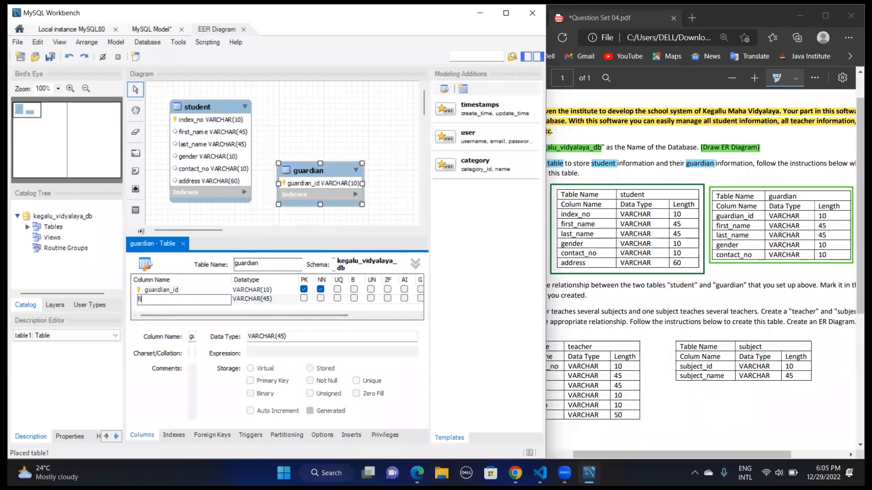
{"action": "type", "text": "rst_name"}
{"action": "key", "text": "Return"}
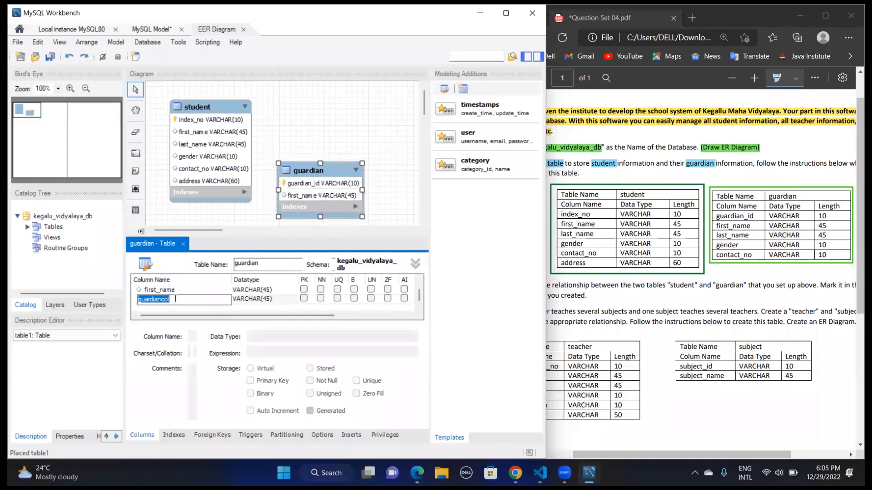
{"action": "type", "text": "last_name"}
{"action": "key", "text": "Return"}
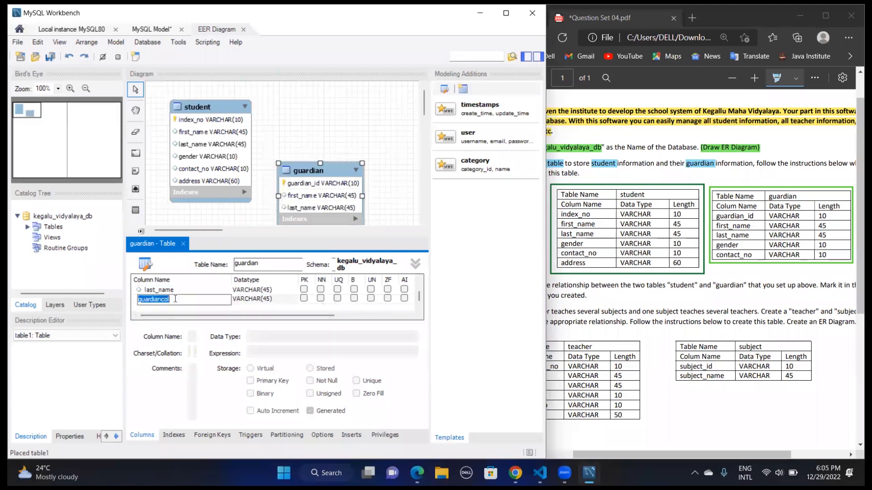
Add a gender column with data type VARCHAR(10) to the guardian table
{"action": "type", "text": "gender"}
{"action": "key", "text": "Tab"}
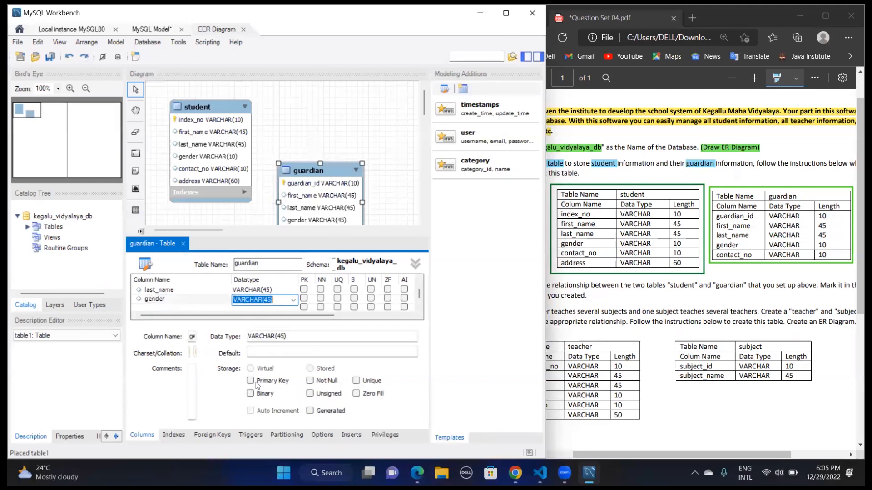
{"action": "left_click", "coordinate": [271, 298]}
{"action": "key", "text": "BackSpace"}
{"action": "key", "text": "BackSpace"}
{"action": "type", "text": "10"}
{"action": "key", "text": "Return"}
Add a contact_no column with data type VARCHAR(10) to the guardian table and close the table editor
{"action": "type", "text": "contact"}
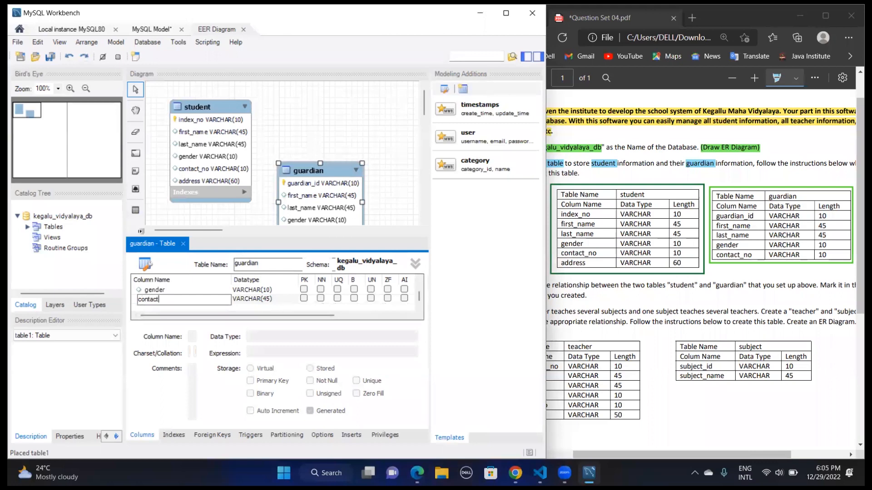
{"action": "type", "text": "_no"}
{"action": "left_click", "coordinate": [285, 301]}
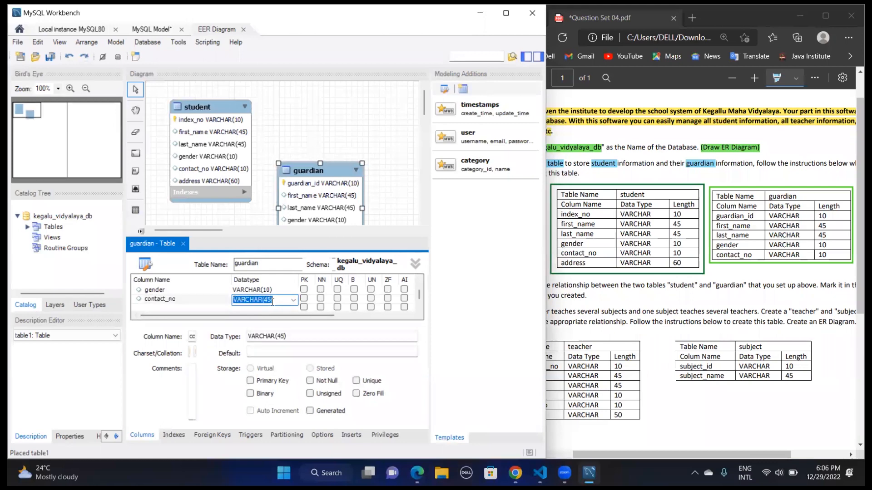
{"action": "left_click", "coordinate": [269, 301]}
{"action": "key", "text": "BackSpace"}
{"action": "key", "text": "BackSpace"}
{"action": "type", "text": "10"}
{"action": "left_click", "coordinate": [183, 244]}
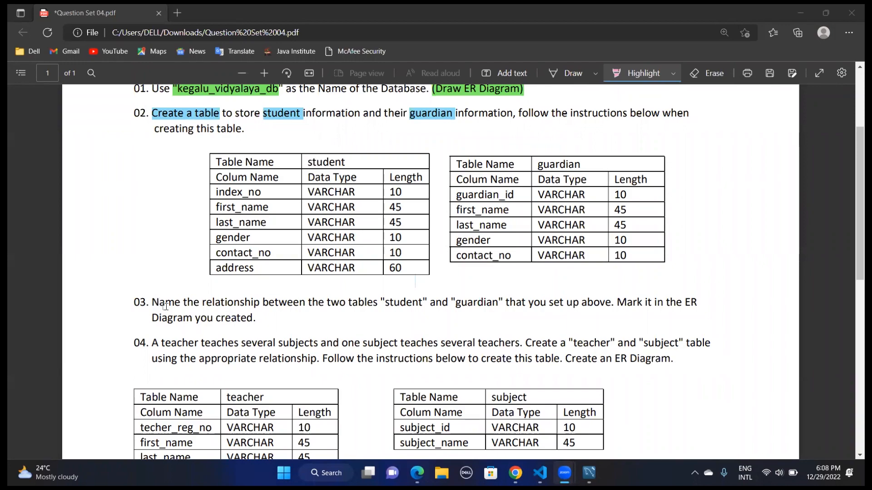
Highlight "Name the relationship", "student" and "guardian" in pink in question 03 of the Question Set 04 PDF
{"action": "left_click_drag", "start_coordinate": [150, 302], "coordinate": [261, 303]}
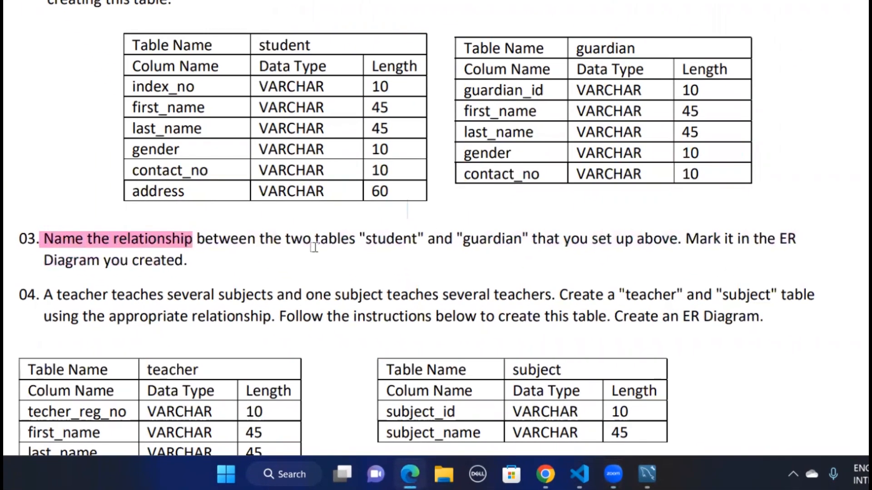
{"action": "left_click_drag", "start_coordinate": [365, 238], "coordinate": [522, 240]}
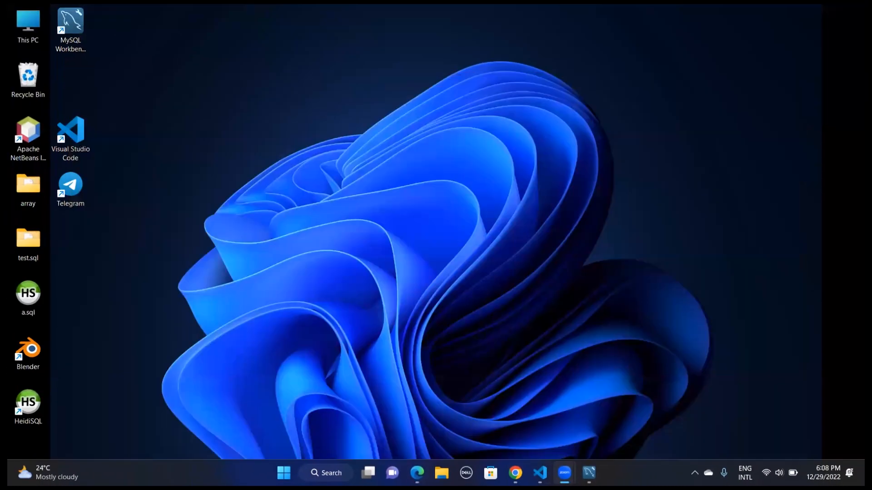
Switch to MySQL Workbench, create a non-identifying 1:n relationship with student holding the foreign key to guardian, and reposition the guardian table
{"action": "left_click", "coordinate": [588, 473]}
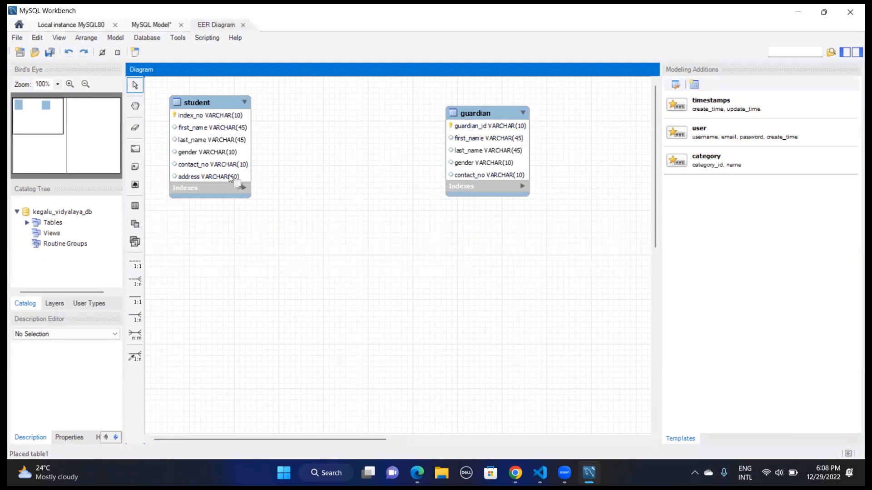
{"action": "left_click", "coordinate": [136, 281]}
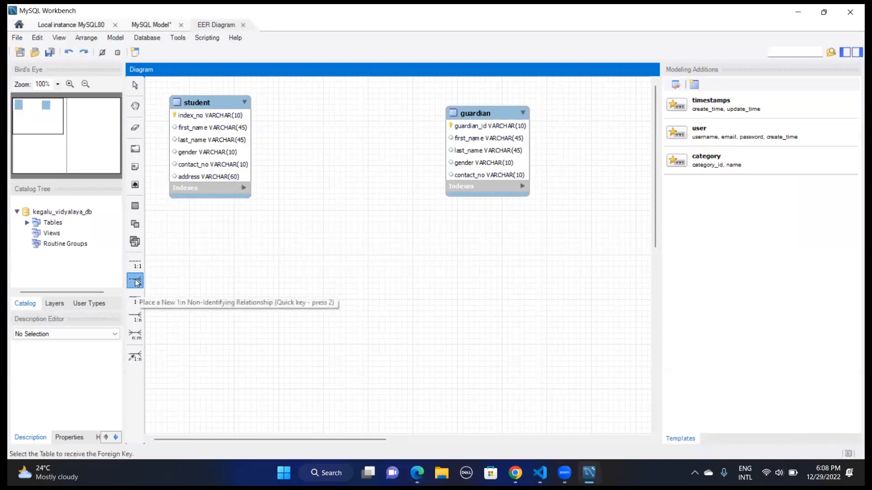
{"action": "left_click", "coordinate": [199, 150]}
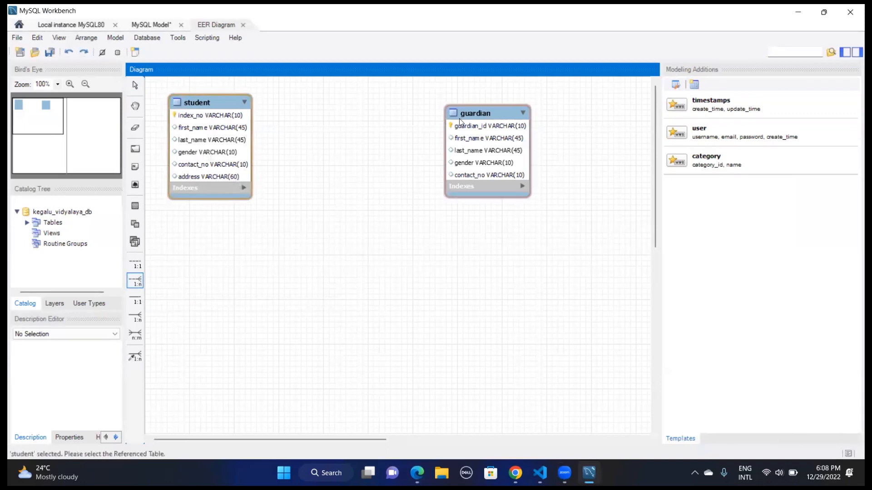
{"action": "left_click", "coordinate": [460, 121]}
{"action": "left_click_drag", "start_coordinate": [484, 119], "coordinate": [544, 123]}
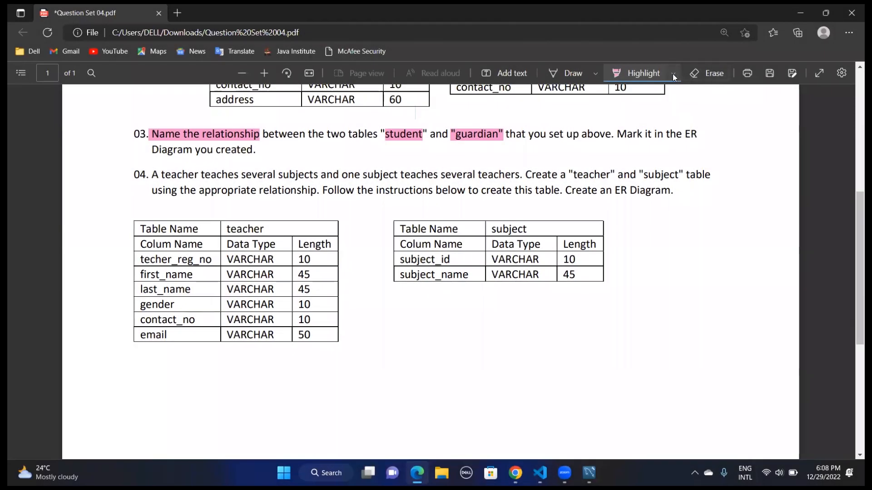
In question 04 of the PDF, highlight the instruction to create the "teacher" and "subject" table and "appropriate relationship" in red
{"action": "left_click", "coordinate": [672, 74]}
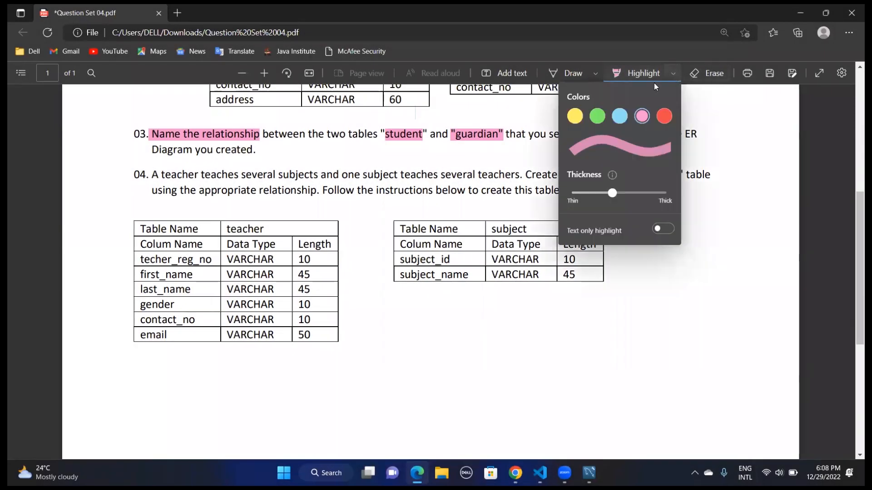
{"action": "left_click", "coordinate": [663, 116]}
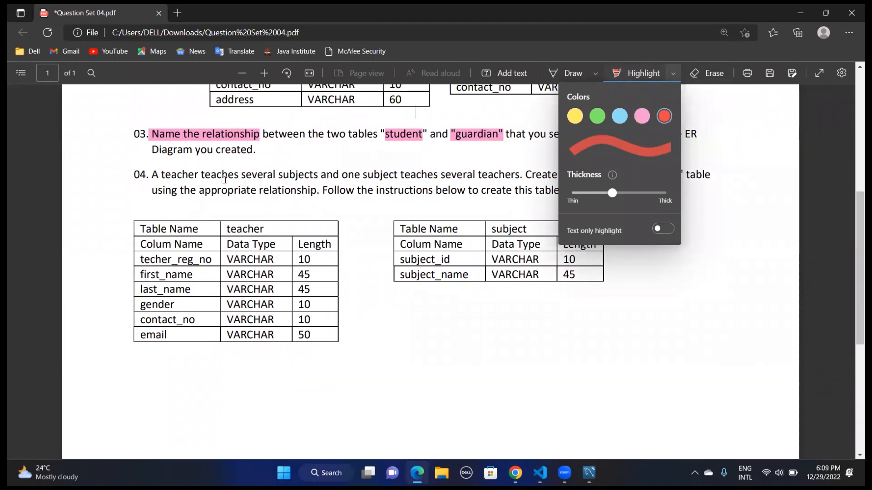
{"action": "left_click_drag", "start_coordinate": [520, 175], "coordinate": [721, 177]}
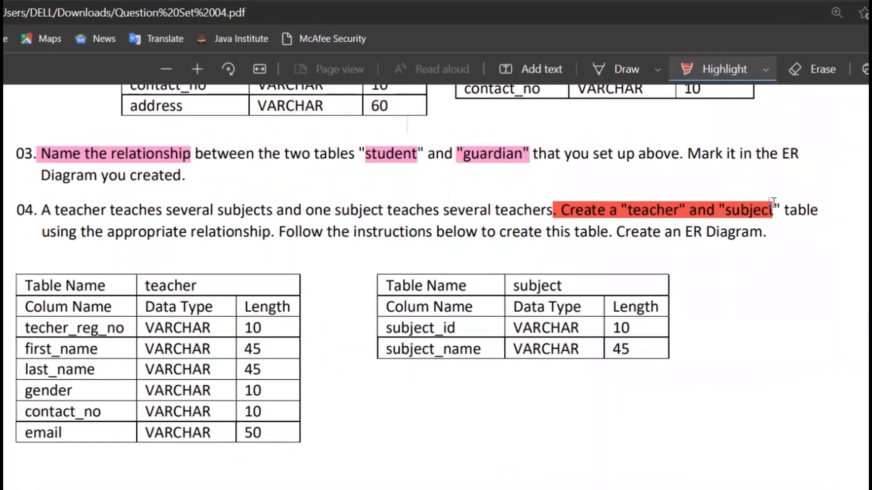
{"action": "left_click_drag", "start_coordinate": [807, 205], "coordinate": [819, 203]}
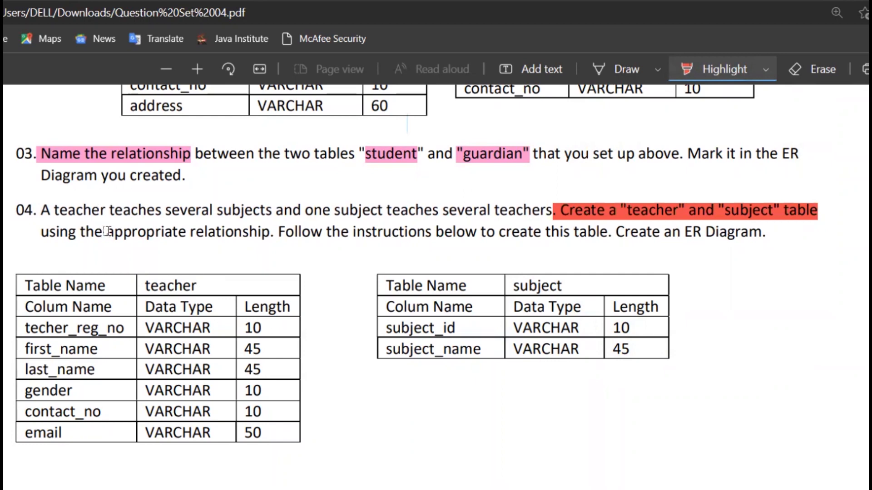
{"action": "left_click_drag", "start_coordinate": [107, 232], "coordinate": [266, 231]}
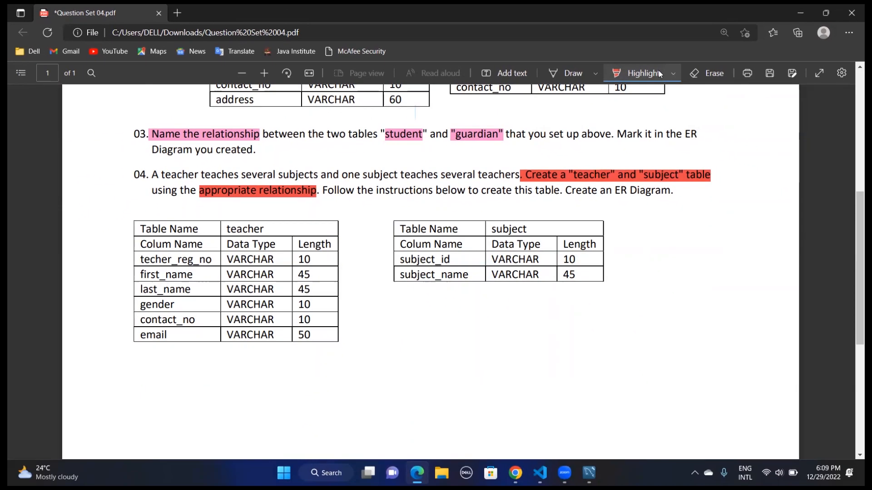
{"action": "left_click", "coordinate": [744, 67]}
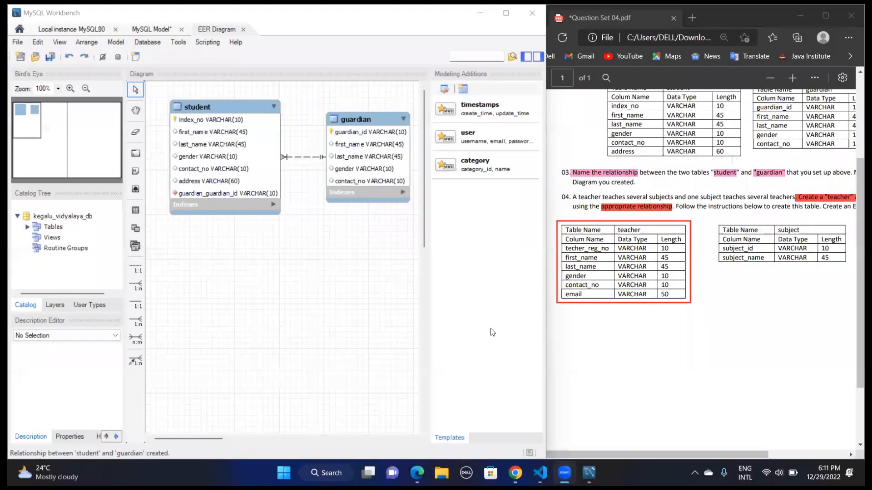
In the MySQL Workbench diagram, place a new table below the student table and name it teacher
{"action": "left_click", "coordinate": [143, 212]}
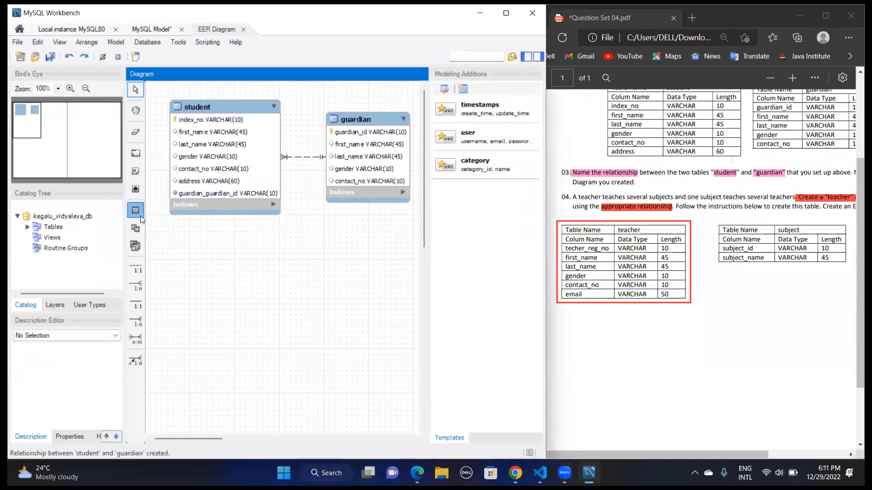
{"action": "left_click", "coordinate": [140, 216]}
{"action": "left_click", "coordinate": [206, 276]}
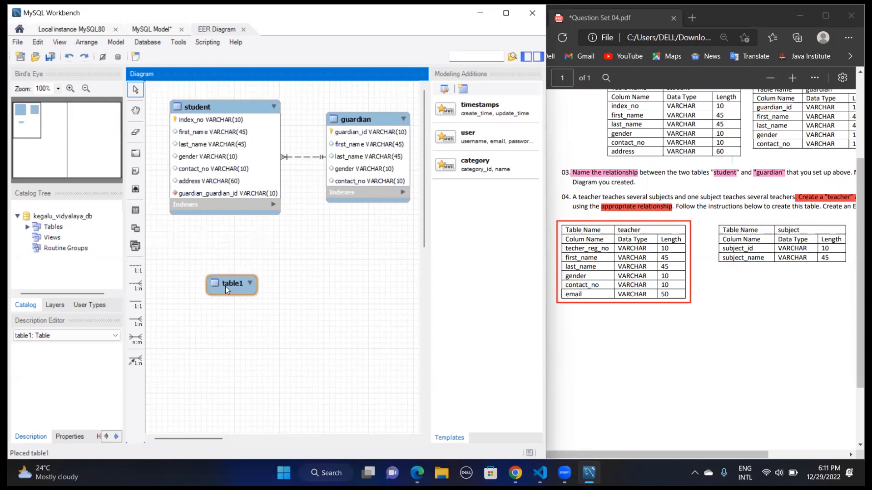
{"action": "double_click", "coordinate": [226, 287]}
{"action": "type", "text": "teacher"}
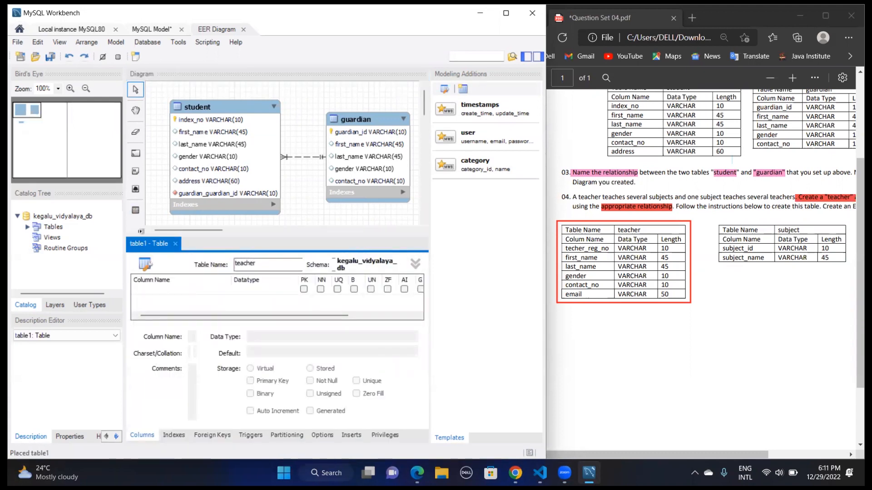
Define the teacher table's first column as techer_reg_no with datatype VARCHAR(10), keeping it as the not-null primary key
{"action": "double_click", "coordinate": [158, 291]}
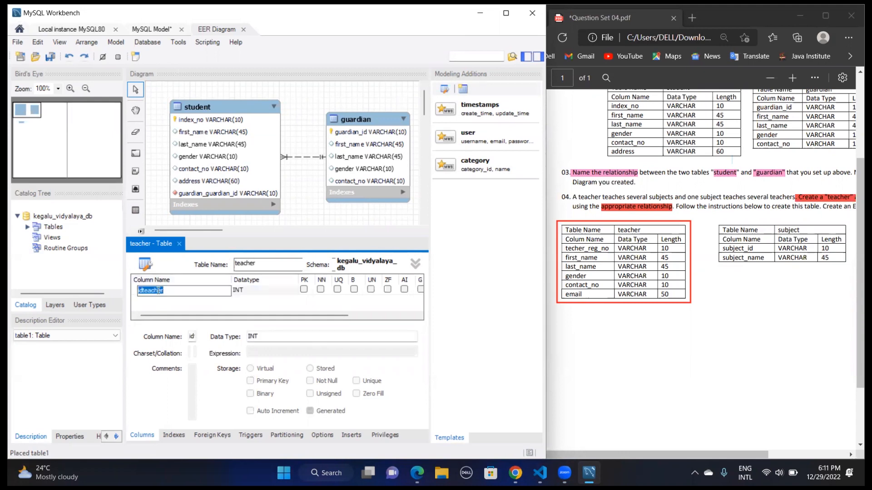
{"action": "type", "text": "teche"}
{"action": "type", "text": "r"}
{"action": "type", "text": "_reg"}
{"action": "type", "text": "_"}
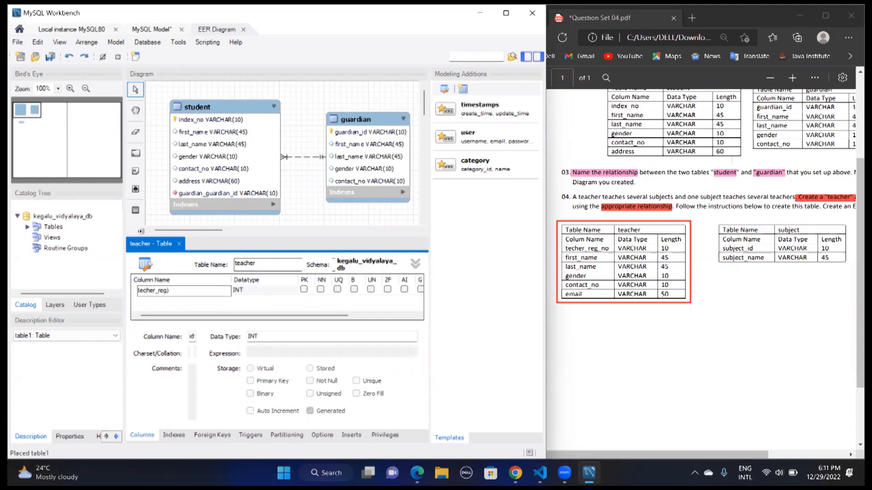
{"action": "type", "text": "no"}
{"action": "key", "text": "Tab"}
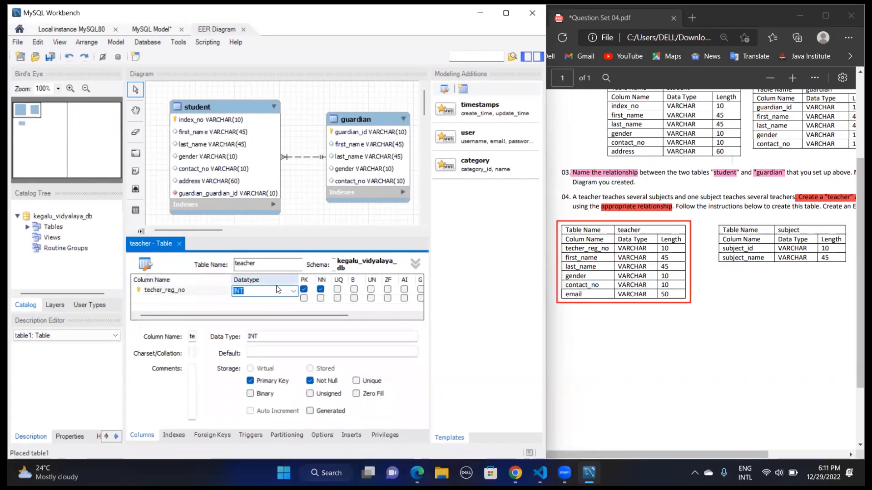
{"action": "left_click", "coordinate": [293, 291]}
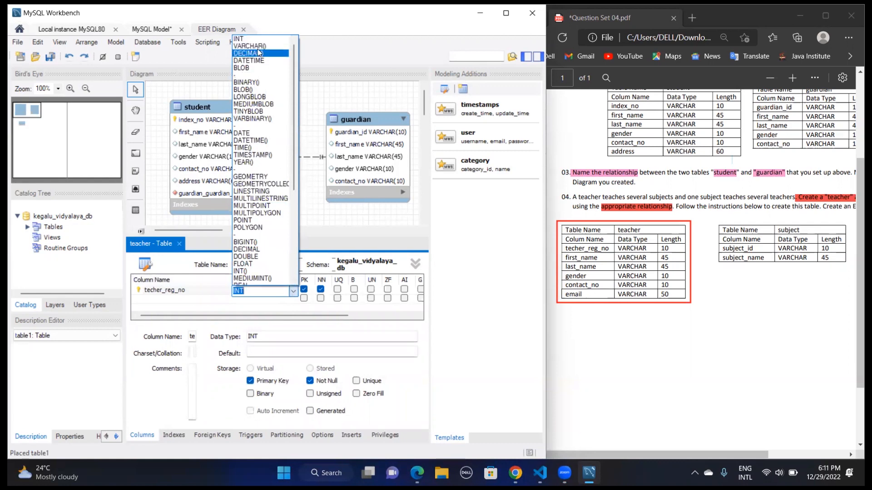
{"action": "left_click", "coordinate": [272, 51]}
{"action": "key", "text": "Right"}
{"action": "key", "text": "Left"}
{"action": "type", "text": "10"}
{"action": "key", "text": "Return"}
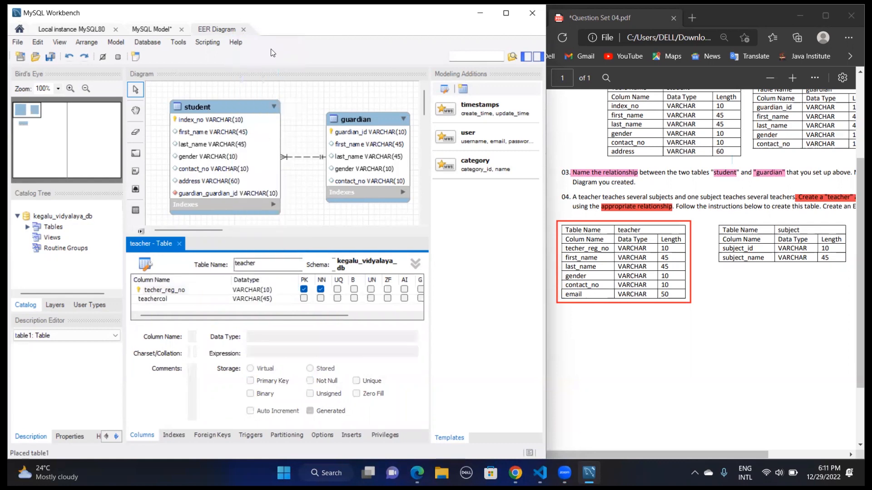
Add first_name and last_name columns to the teacher table, both with datatype VARCHAR(45)
{"action": "left_click", "coordinate": [178, 299]}
{"action": "left_click", "coordinate": [182, 299]}
{"action": "type", "text": "fir"}
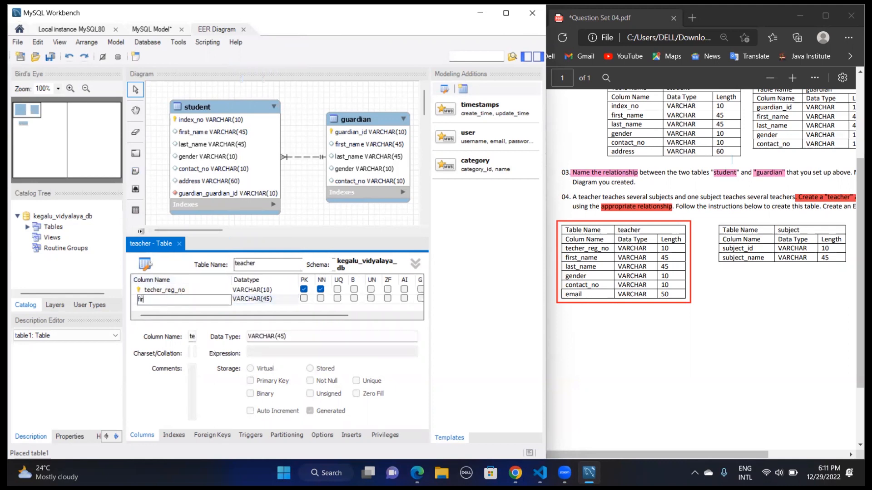
{"action": "type", "text": "st_name"}
{"action": "key", "text": "Tab"}
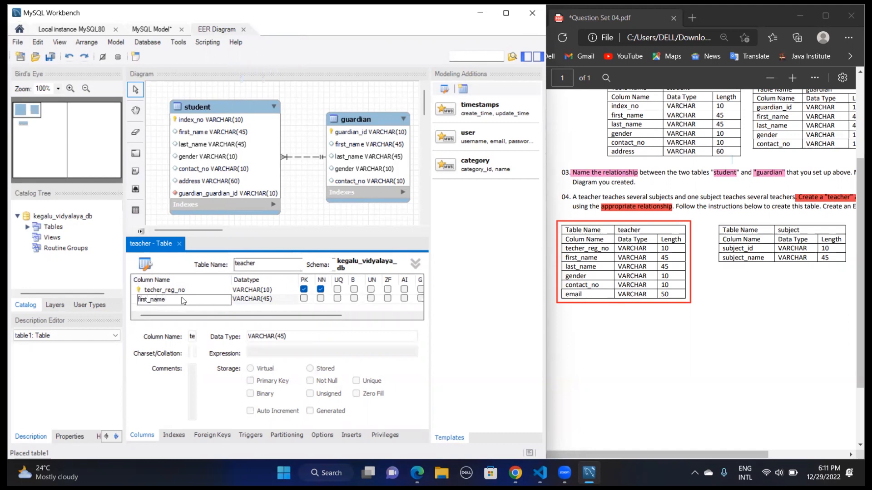
{"action": "key", "text": "Tab"}
{"action": "type", "text": "last_"}
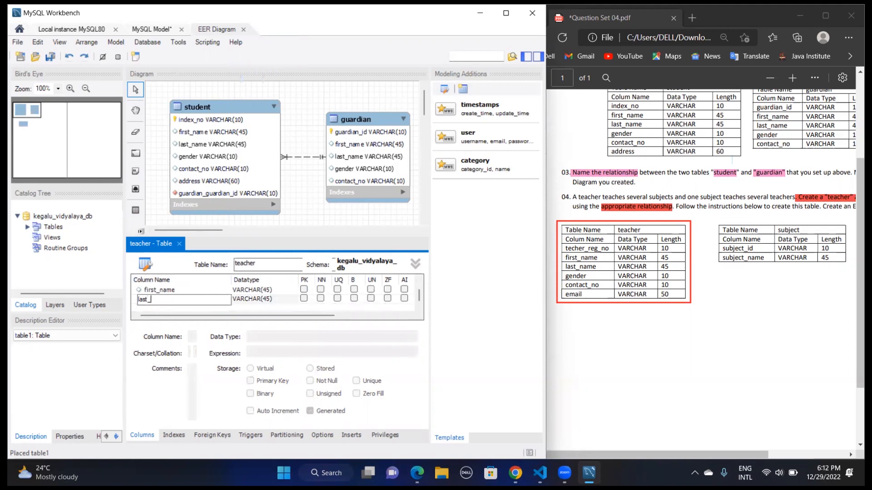
{"action": "type", "text": "name"}
{"action": "key", "text": "Tab"}
Add a gender column with datatype VARCHAR(10) to the teacher table
{"action": "type", "text": "ge"}
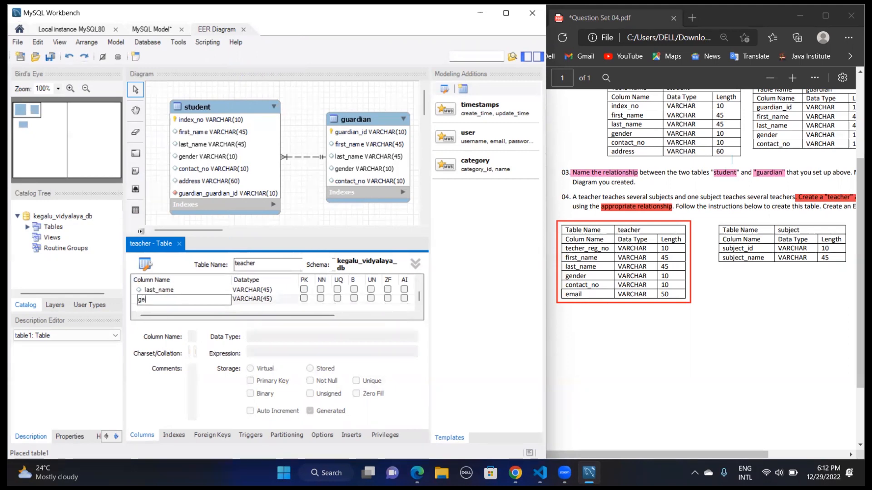
{"action": "type", "text": "nder"}
{"action": "key", "text": "Tab"}
{"action": "left_click", "coordinate": [266, 303]}
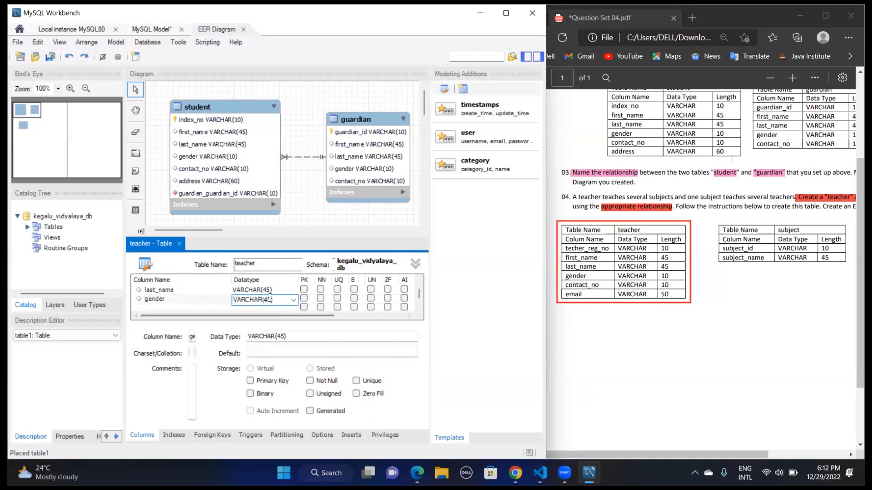
{"action": "key", "text": "BackSpace"}
{"action": "key", "text": "BackSpace"}
{"action": "type", "text": "10"}
{"action": "key", "text": "Tab"}
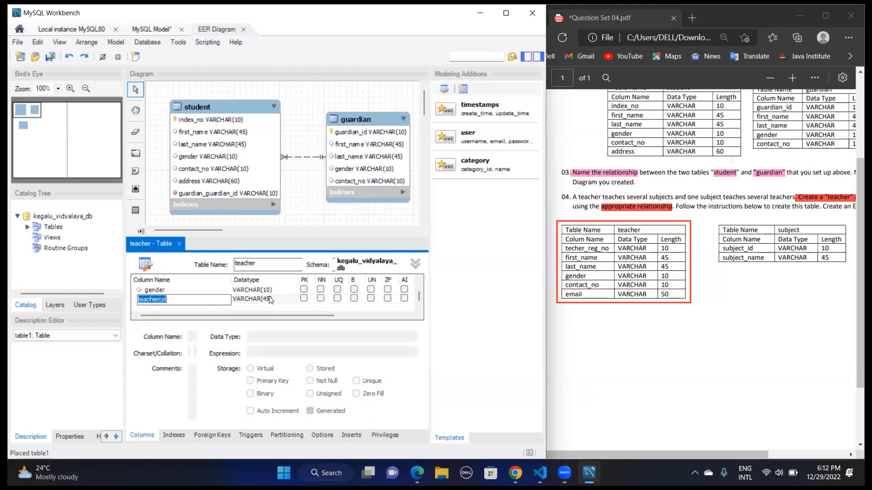
Add a contact_no column with datatype VARCHAR(10) to the teacher table
{"action": "type", "text": "contact_no"}
{"action": "left_click", "coordinate": [270, 299]}
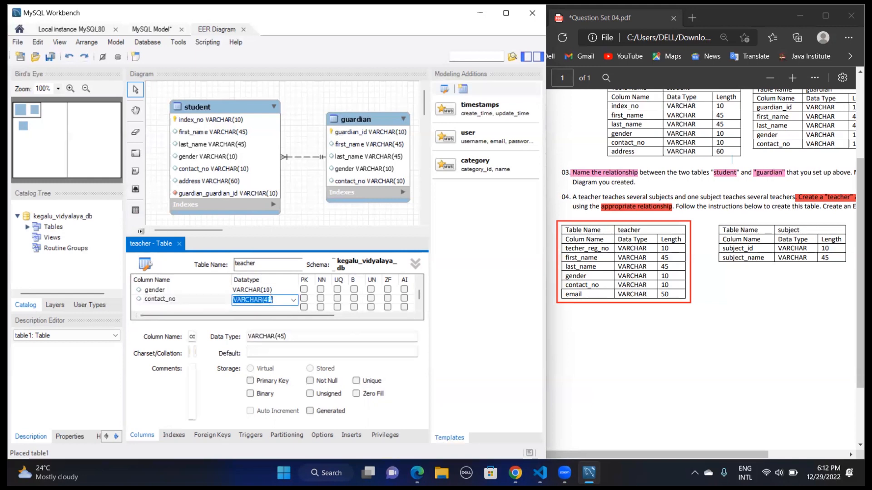
{"action": "left_click", "coordinate": [270, 299]}
{"action": "key", "text": "BackSpace"}
{"action": "key", "text": "BackSpace"}
{"action": "type", "text": "10"}
{"action": "key", "text": "Return"}
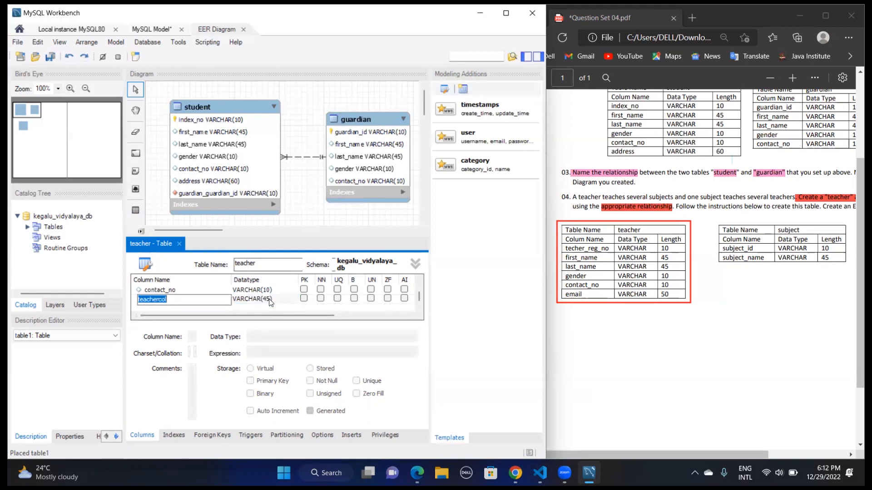
Finish the teacher table with an email column of datatype VARCHAR(50), and move the table up close beneath student
{"action": "type", "text": "email"}
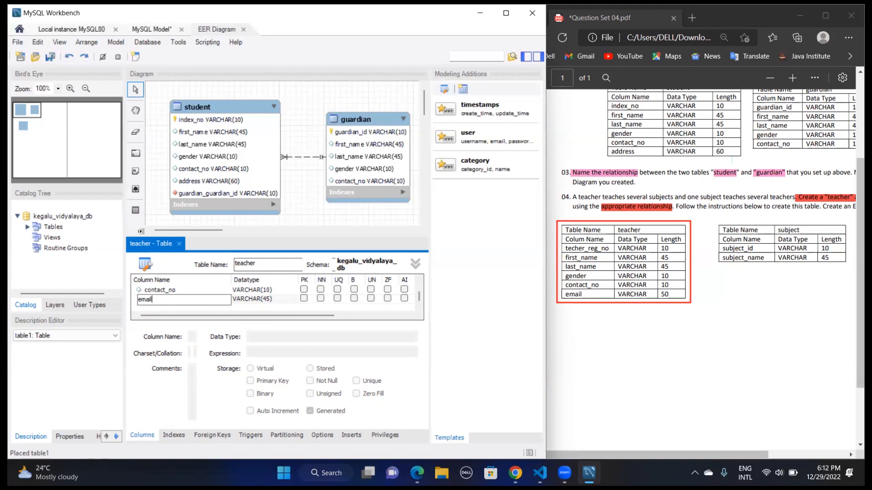
{"action": "left_click", "coordinate": [270, 298]}
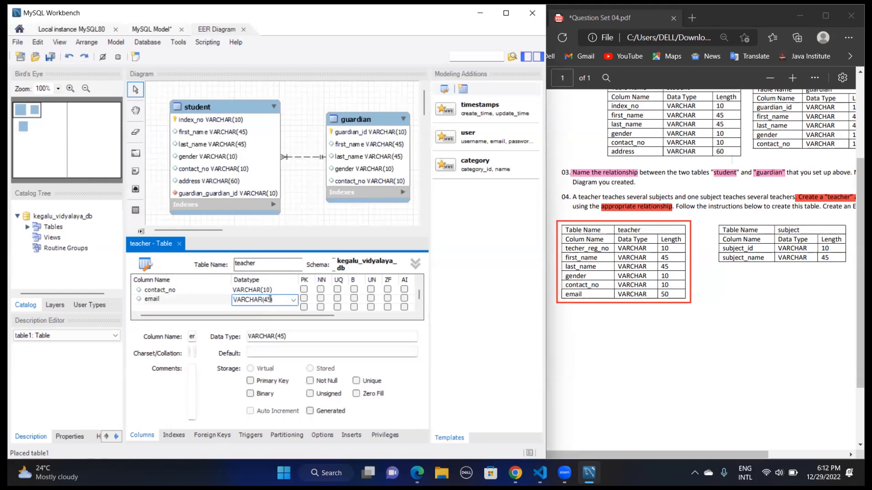
{"action": "key", "text": "BackSpace"}
{"action": "key", "text": "BackSpace"}
{"action": "type", "text": "50"}
{"action": "left_click", "coordinate": [180, 246]}
{"action": "left_click", "coordinate": [181, 246]}
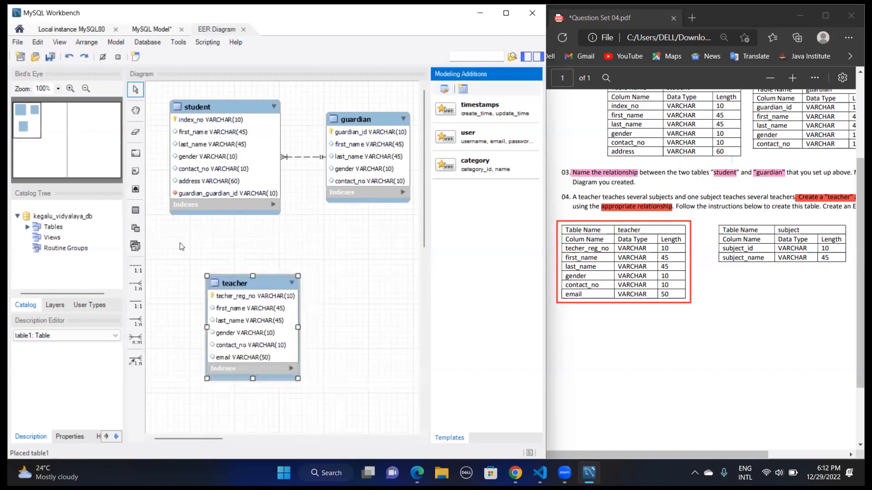
{"action": "left_click", "coordinate": [217, 270]}
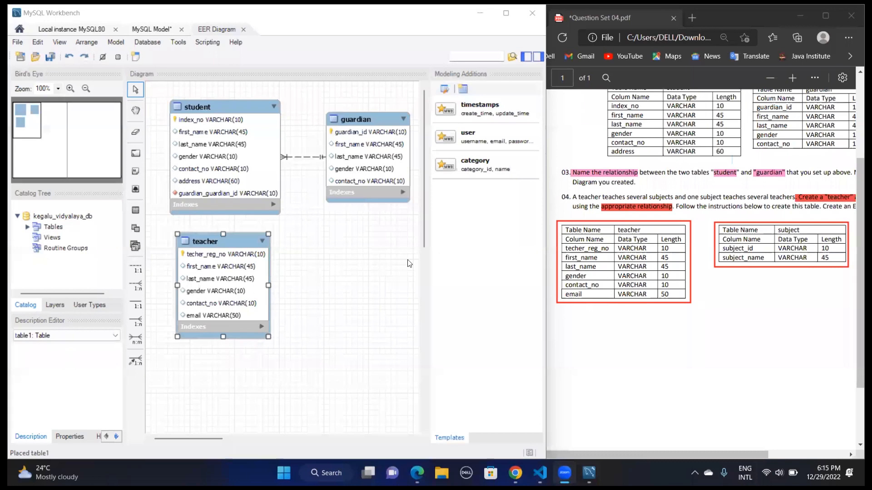
Place a new table below the guardian table in the diagram and name it subject
{"action": "left_click", "coordinate": [135, 210]}
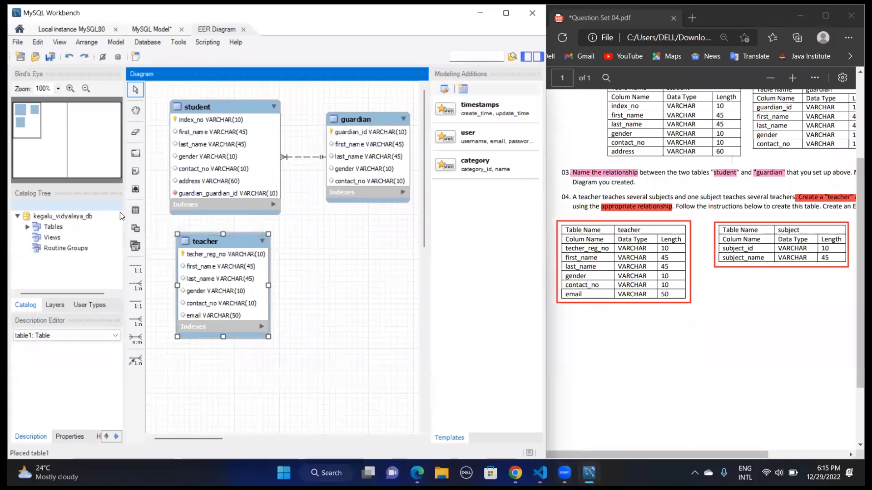
{"action": "left_click", "coordinate": [136, 212]}
{"action": "left_click", "coordinate": [337, 258]}
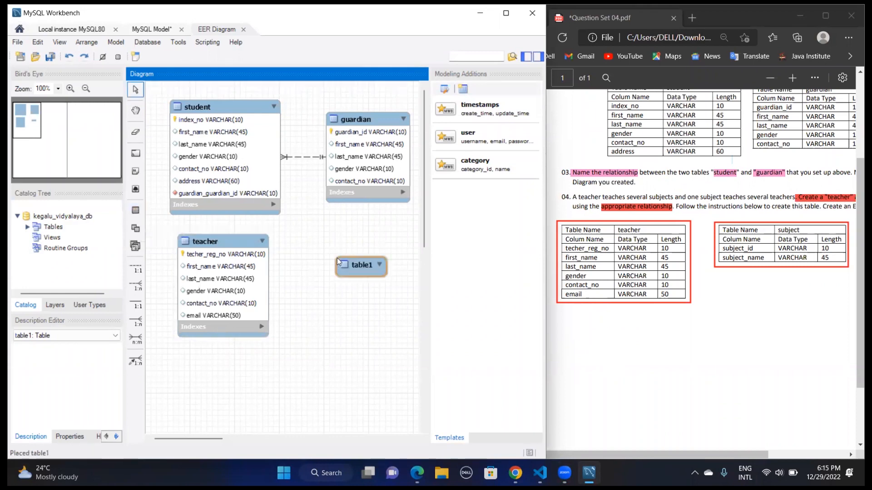
{"action": "double_click", "coordinate": [349, 264]}
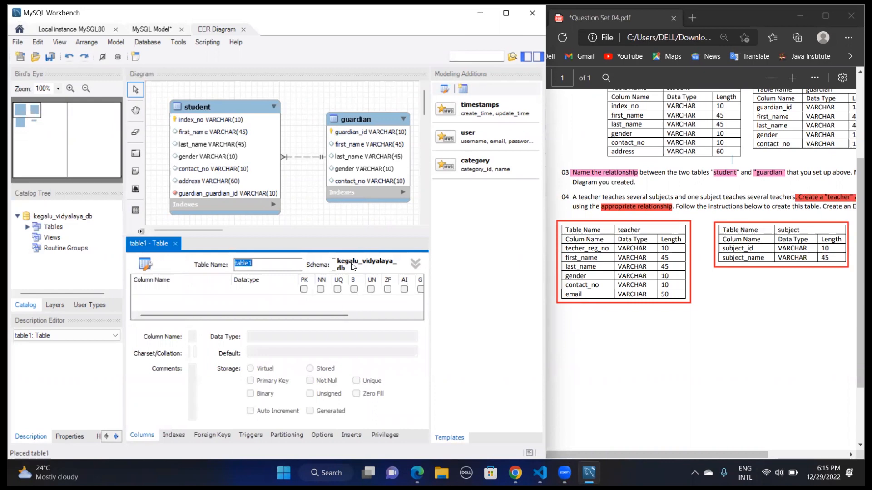
{"action": "type", "text": "subject"}
Define the subject table's first column as subject_id with datatype VARCHAR(10), keeping it as the not-null primary key
{"action": "left_click", "coordinate": [189, 289]}
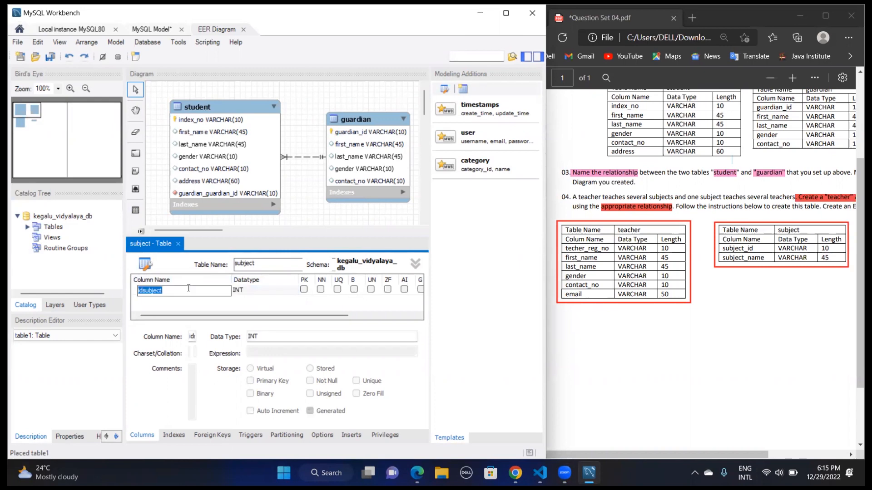
{"action": "type", "text": "subject_id"}
{"action": "key", "text": "Tab"}
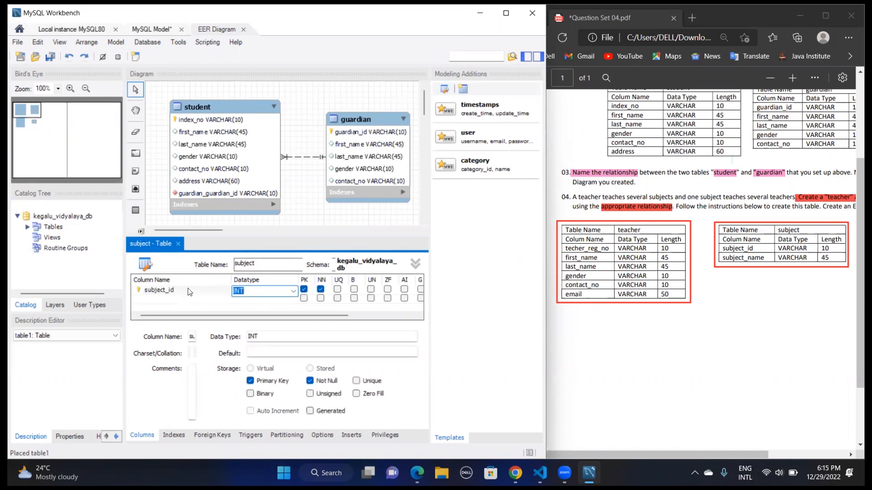
{"action": "left_click", "coordinate": [293, 291]}
{"action": "type", "text": "VARCHAR(1"}
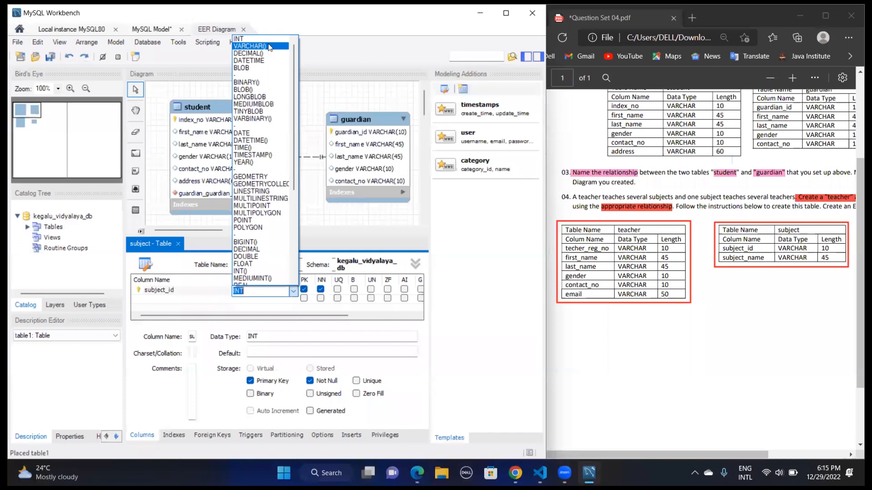
{"action": "type", "text": "0)"}
{"action": "key", "text": "Return"}
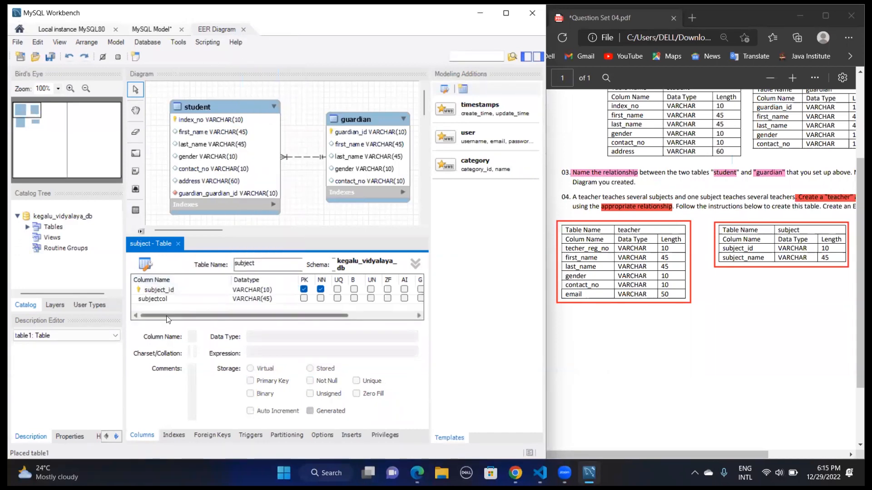
Add a subject_name column with datatype VARCHAR(45) to the subject table and close the table editor
{"action": "double_click", "coordinate": [168, 299]}
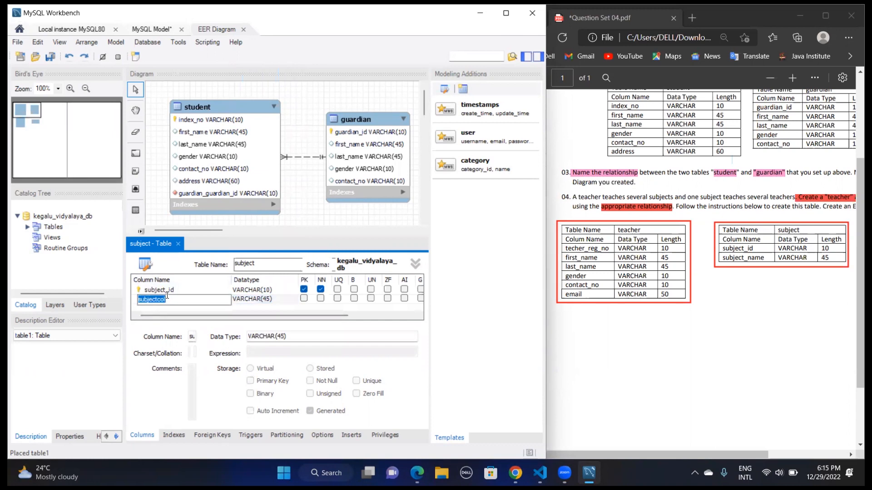
{"action": "type", "text": "subject_name"}
{"action": "key", "text": "Tab"}
{"action": "left_click", "coordinate": [177, 246]}
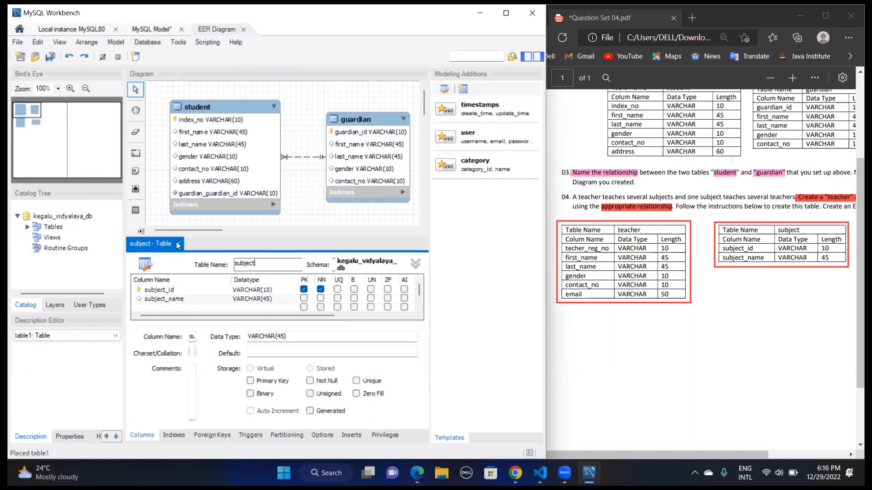
Shift the subject table slightly toward the teacher table in the diagram and deselect it
{"action": "left_click", "coordinate": [349, 255]}
{"action": "left_click_drag", "start_coordinate": [349, 255], "coordinate": [342, 255]}
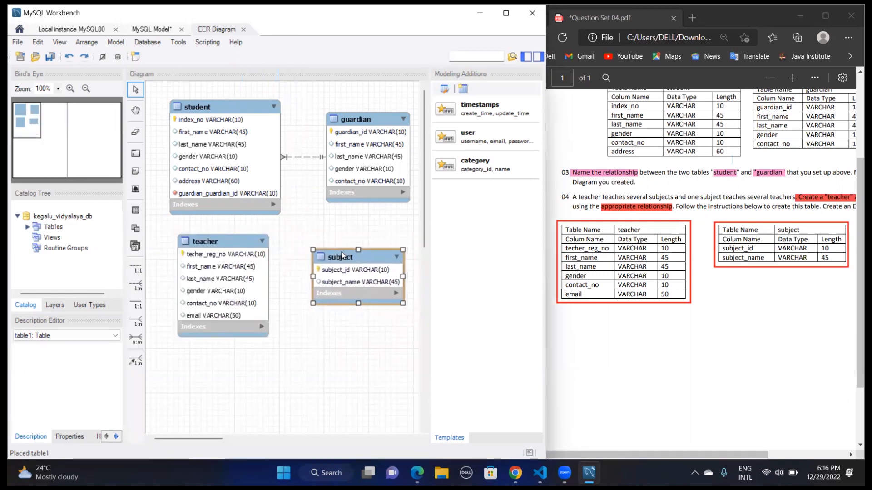
{"action": "left_click", "coordinate": [375, 331]}
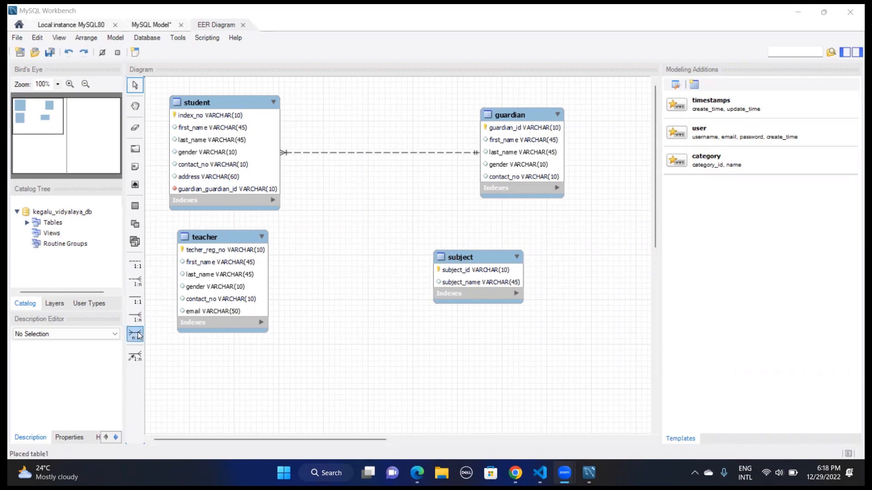
Create an n:m relationship between teacher and subject, and spread the tables out with the associative table lower between them
{"action": "left_click", "coordinate": [237, 296]}
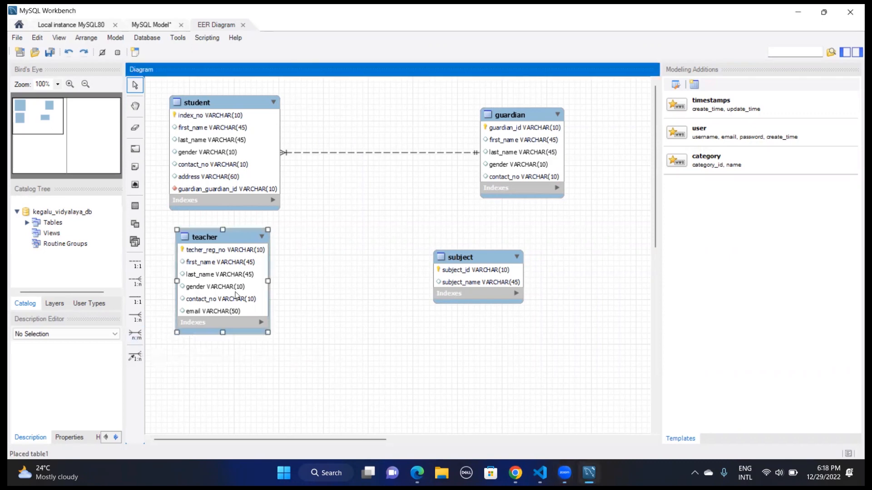
{"action": "left_click", "coordinate": [485, 285]}
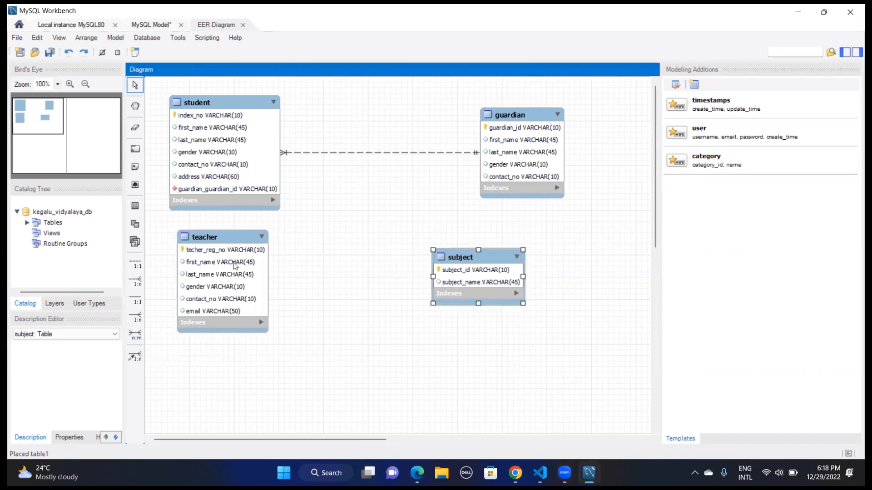
{"action": "left_click", "coordinate": [135, 335]}
{"action": "left_click", "coordinate": [220, 301]}
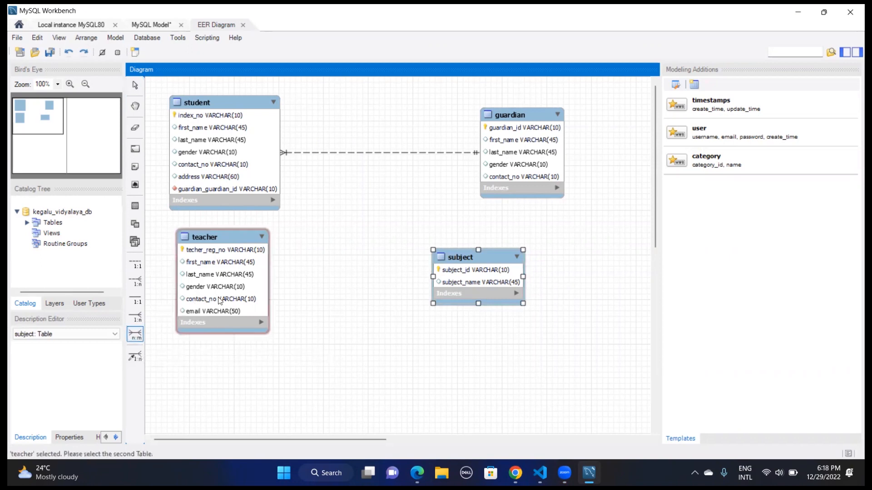
{"action": "left_click", "coordinate": [444, 285]}
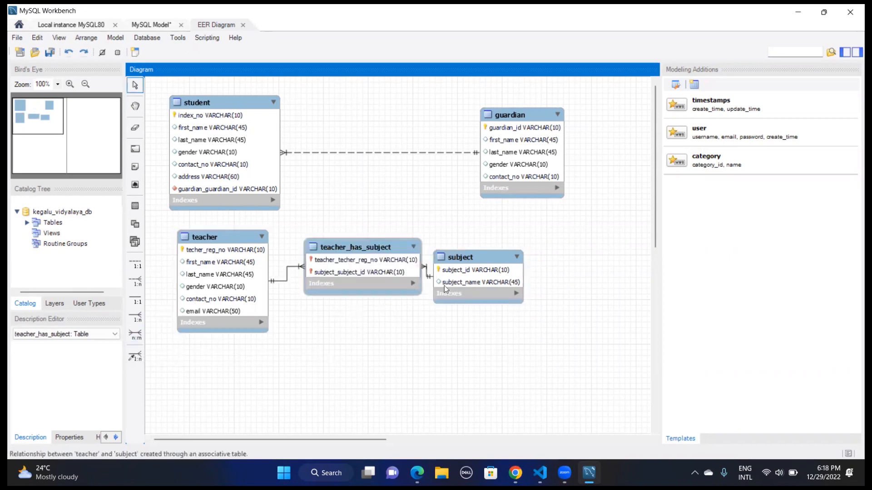
{"action": "left_click_drag", "start_coordinate": [488, 258], "coordinate": [572, 257]}
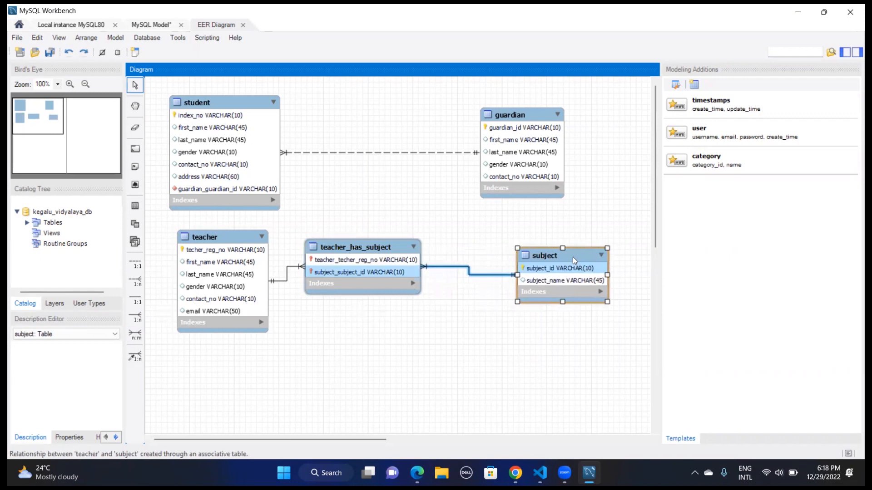
{"action": "left_click_drag", "start_coordinate": [377, 248], "coordinate": [402, 316]}
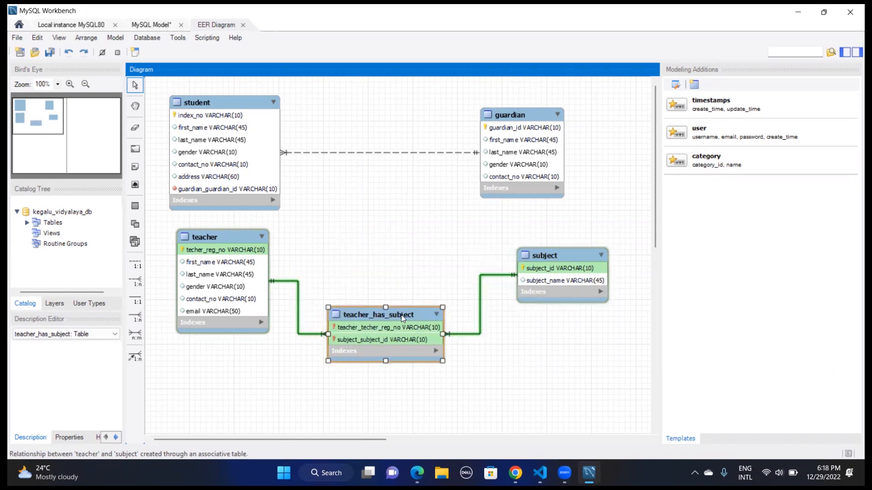
In the teacher_has_subject table, remove the primary key flag from both existing columns and add a column named id
{"action": "double_click", "coordinate": [401, 316]}
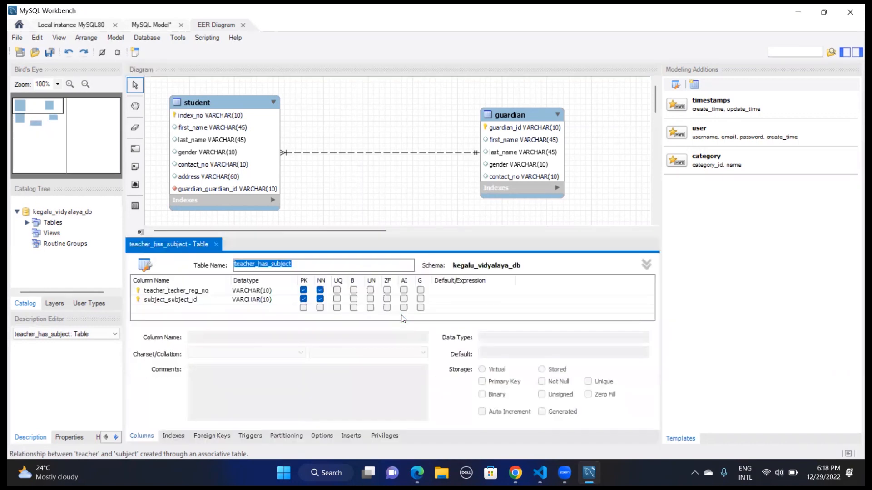
{"action": "double_click", "coordinate": [171, 309]}
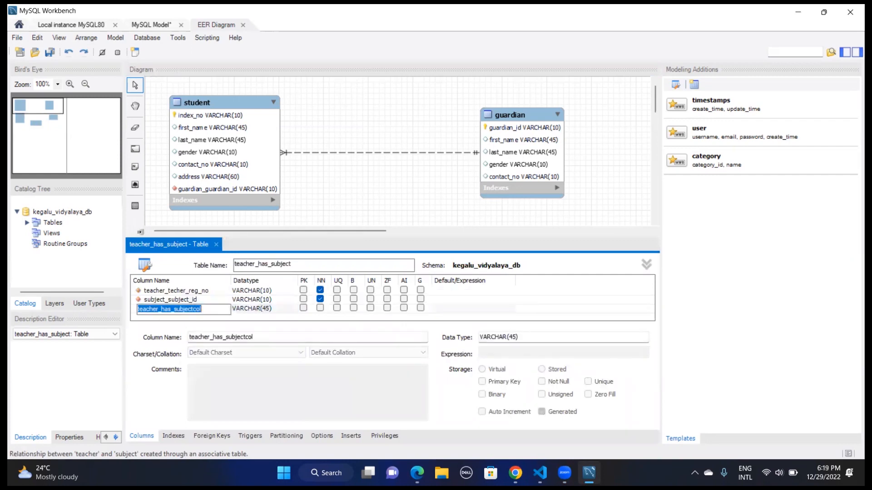
{"action": "type", "text": "id"}
{"action": "key", "text": "Return"}
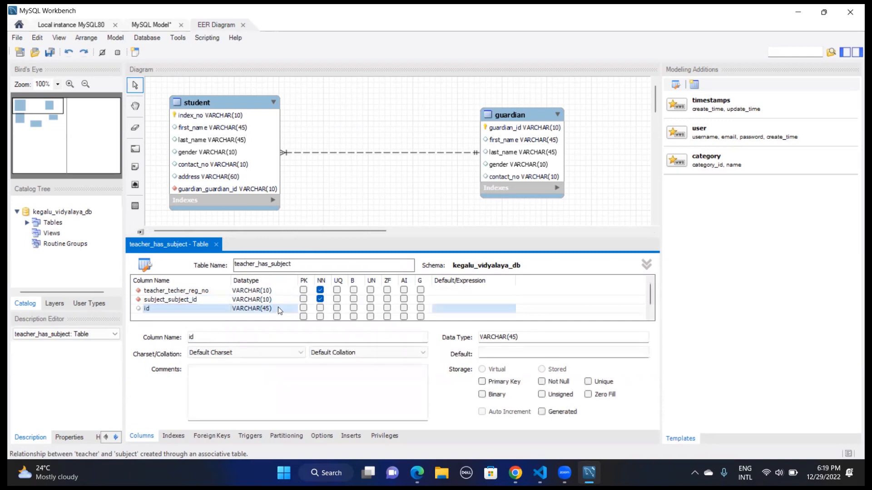
Set the id column's datatype to INT, make it an auto-incrementing primary key, and close the table editor
{"action": "left_click", "coordinate": [285, 307]}
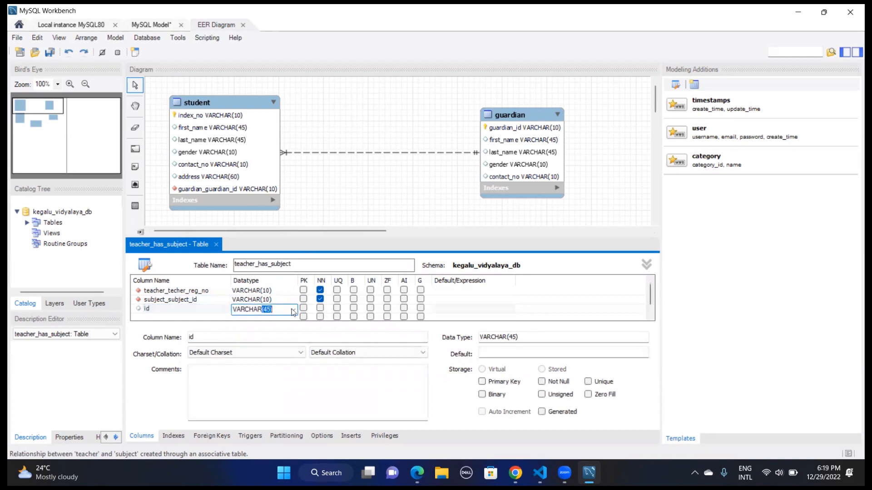
{"action": "left_click", "coordinate": [293, 310]}
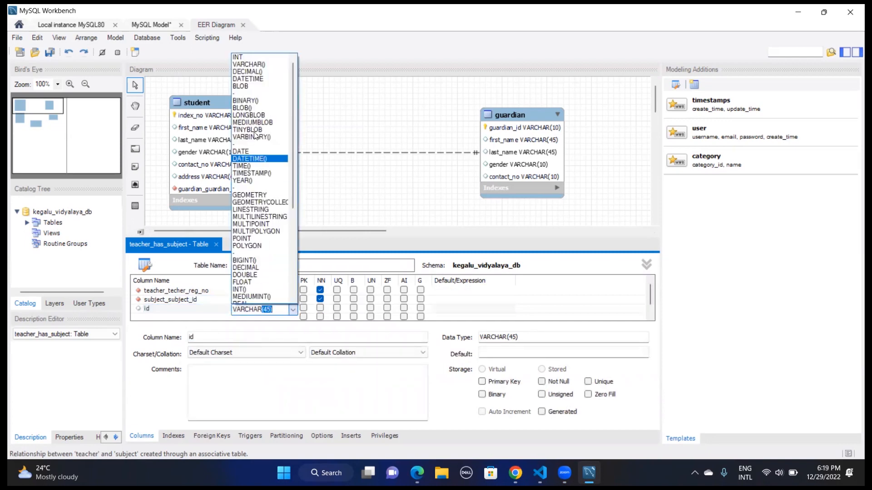
{"action": "left_click", "coordinate": [272, 58]}
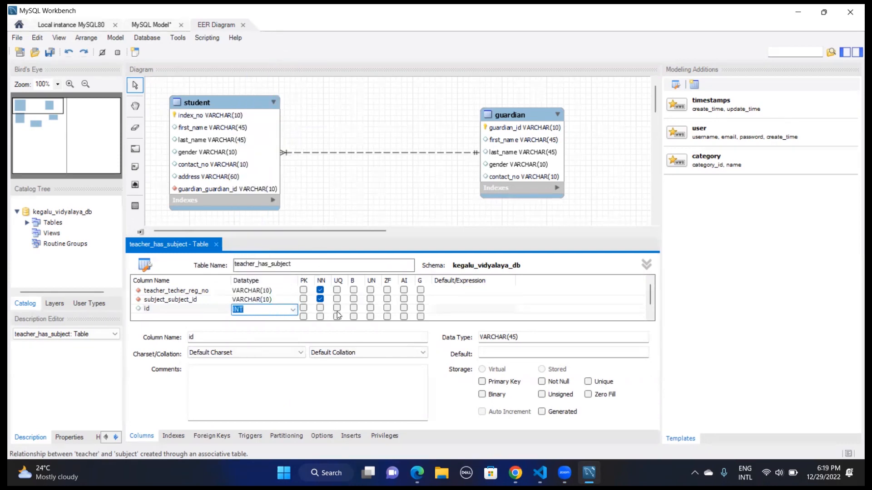
{"action": "left_click", "coordinate": [303, 308]}
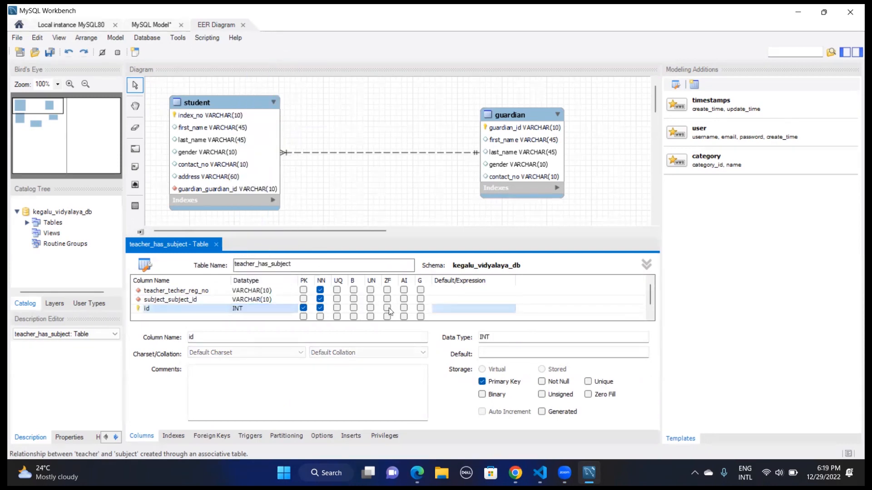
{"action": "left_click", "coordinate": [404, 308]}
{"action": "left_click", "coordinate": [216, 246]}
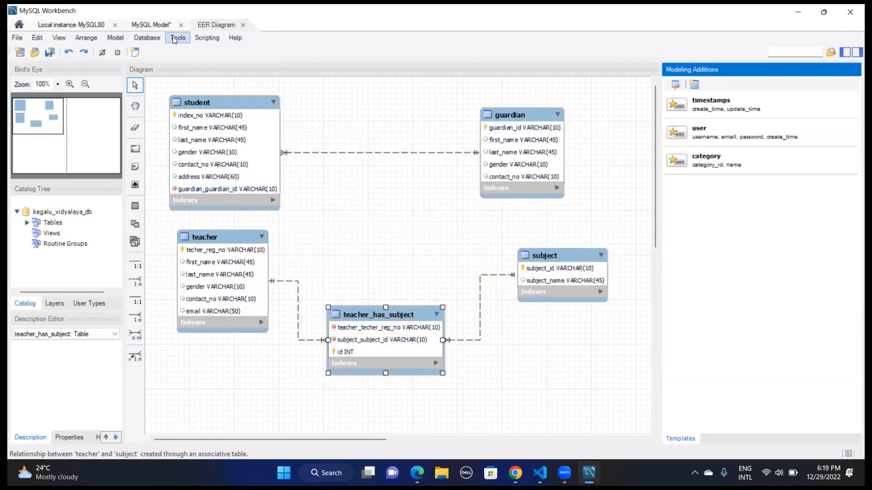
Forward engineer the diagram to the database server with the wizard's default settings and close the wizard
{"action": "left_click", "coordinate": [147, 37]}
{"action": "left_click", "coordinate": [181, 90]}
{"action": "left_click", "coordinate": [614, 410]}
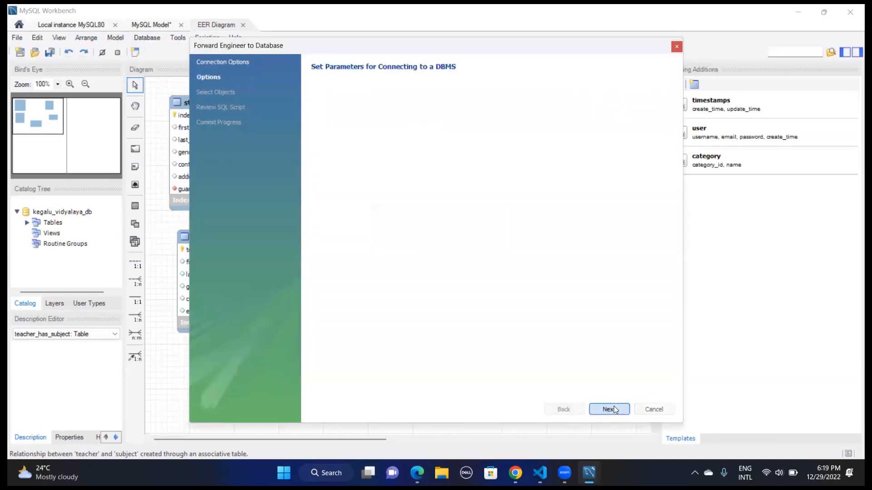
{"action": "left_click", "coordinate": [609, 409]}
{"action": "left_click", "coordinate": [609, 409]}
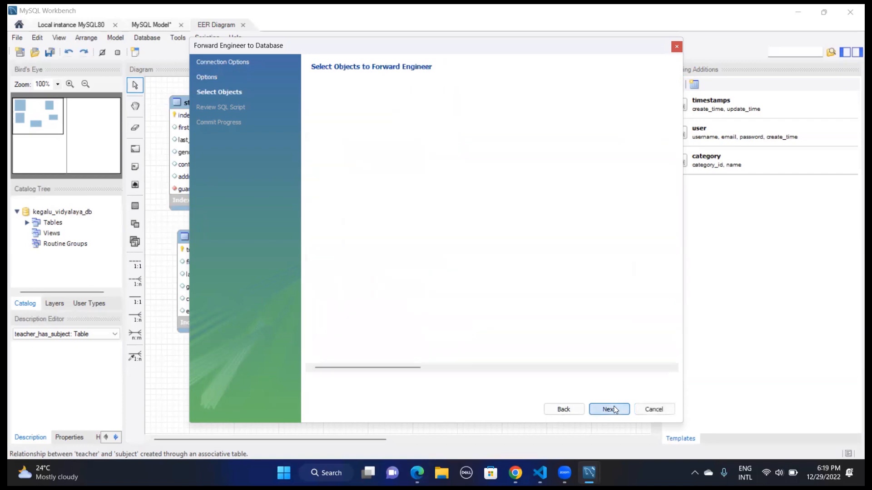
{"action": "left_click", "coordinate": [609, 409]}
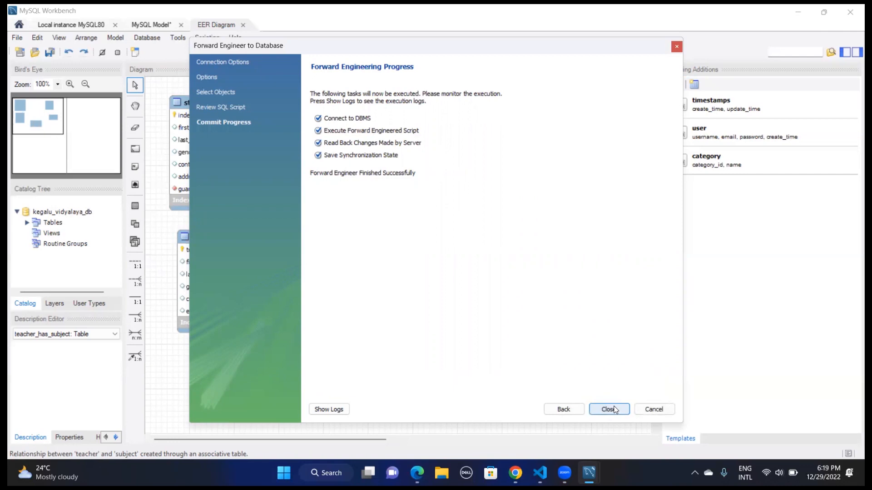
{"action": "left_click", "coordinate": [609, 409]}
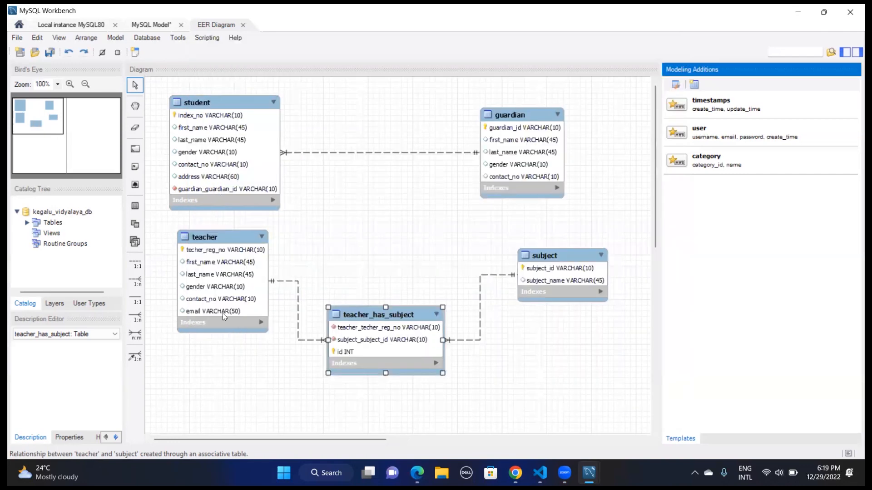
Show the tables of the kegalu_vidyalaya_db schema in the local MySQL instance after refreshing the schema list
{"action": "left_click", "coordinate": [94, 22]}
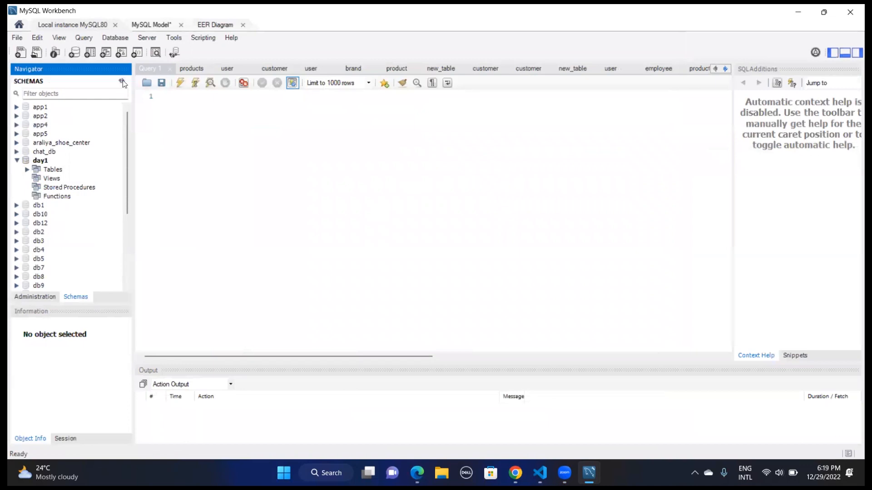
{"action": "left_click_drag", "start_coordinate": [128, 135], "coordinate": [130, 199]}
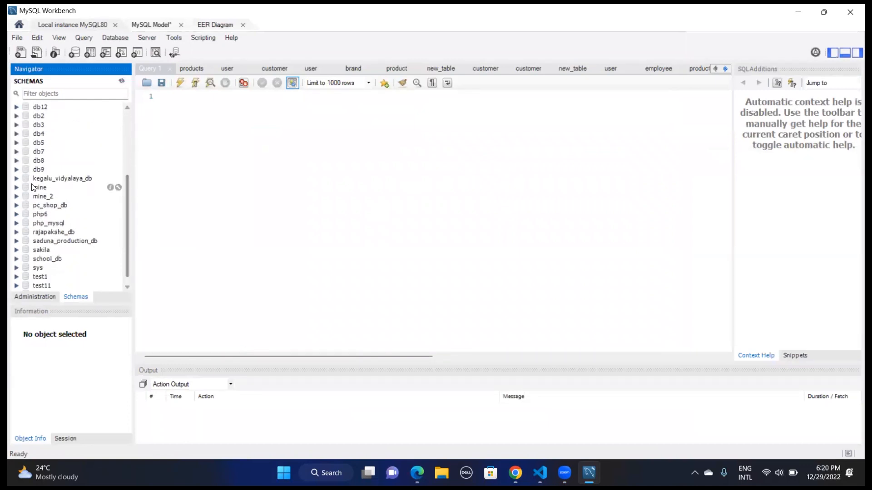
{"action": "left_click", "coordinate": [14, 179]}
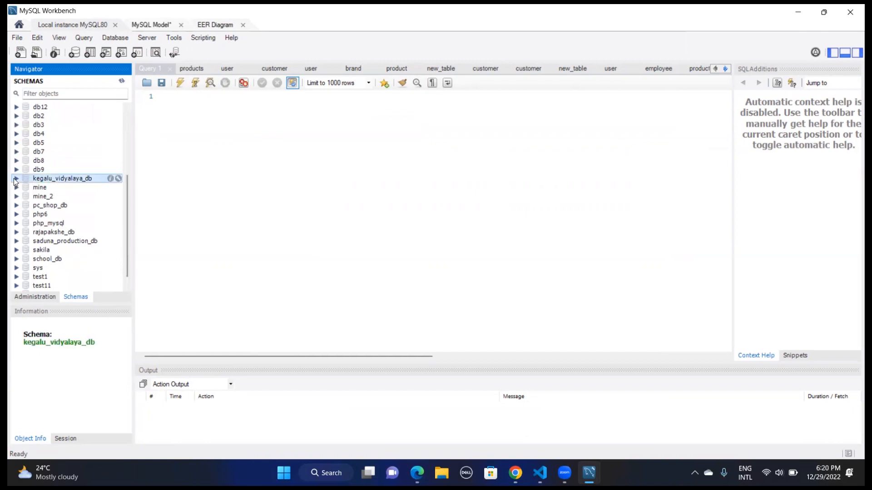
{"action": "left_click", "coordinate": [17, 178]}
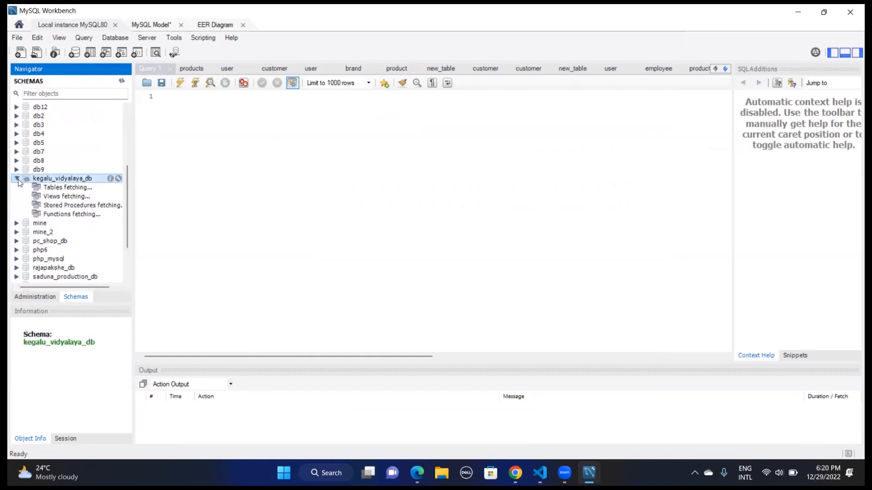
{"action": "left_click", "coordinate": [27, 187]}
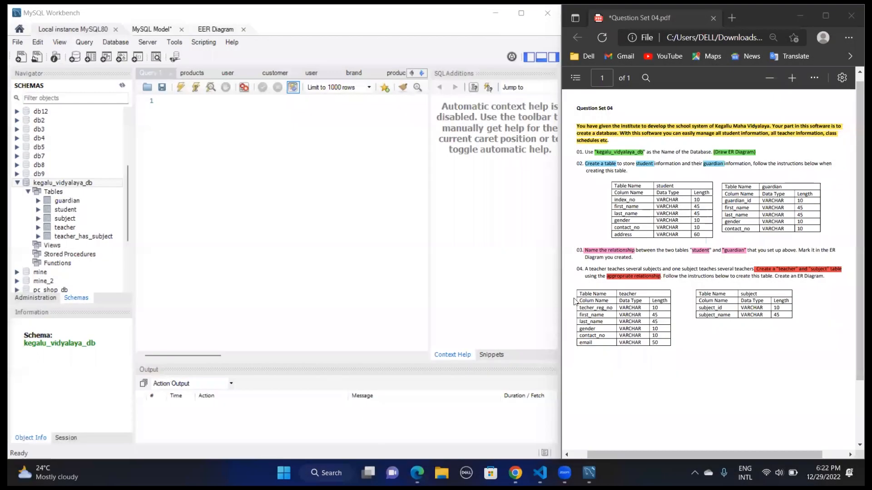
Check the kegalu_vidyalaya_db schema and its student and guardian tables off against questions 01 and 02 of the question sheet
{"action": "left_click", "coordinate": [765, 154]}
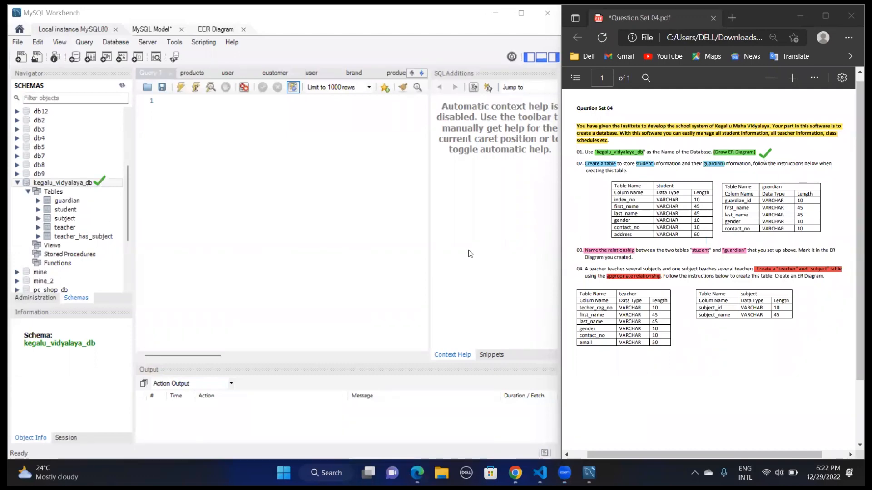
{"action": "left_click", "coordinate": [660, 177]}
{"action": "left_click", "coordinate": [80, 211]}
{"action": "left_click", "coordinate": [767, 178]}
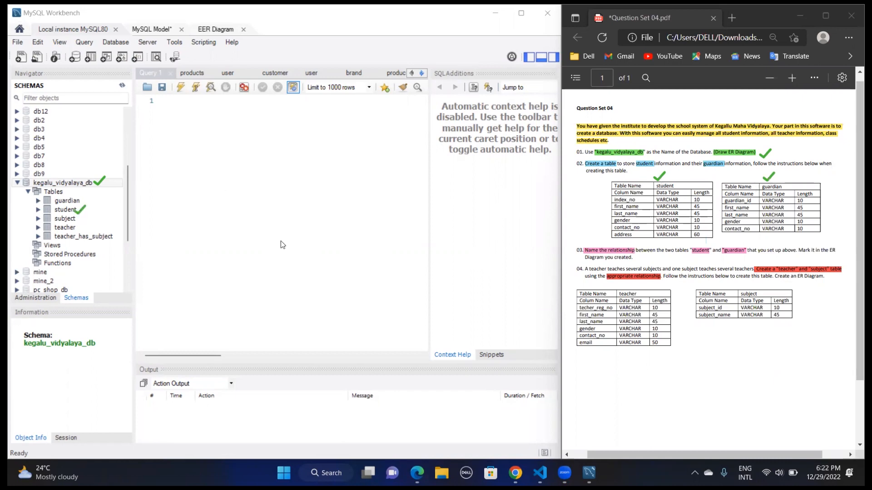
{"action": "left_click", "coordinate": [80, 202]}
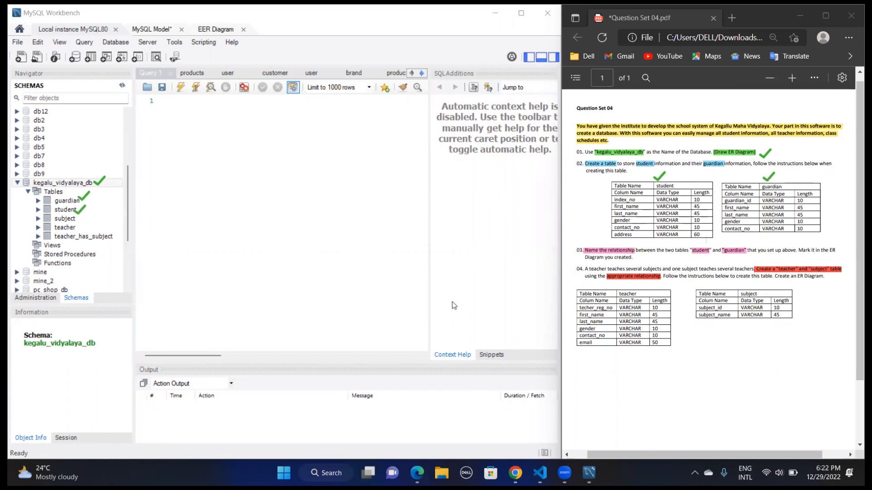